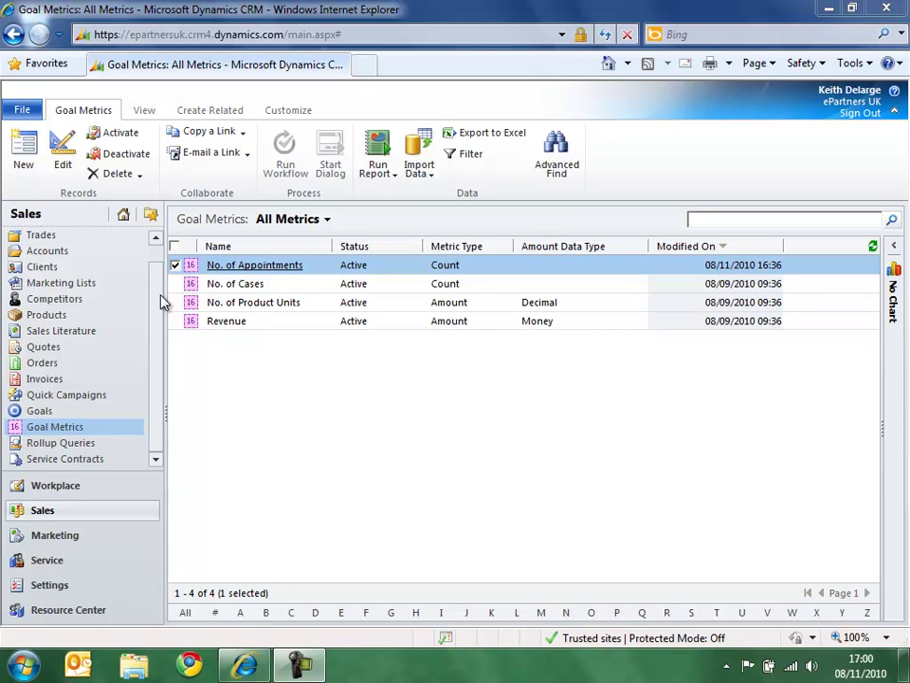
# Create and save a Count-type goal metric named 'No. of Phone Calls'
pyautogui.click(24, 153)
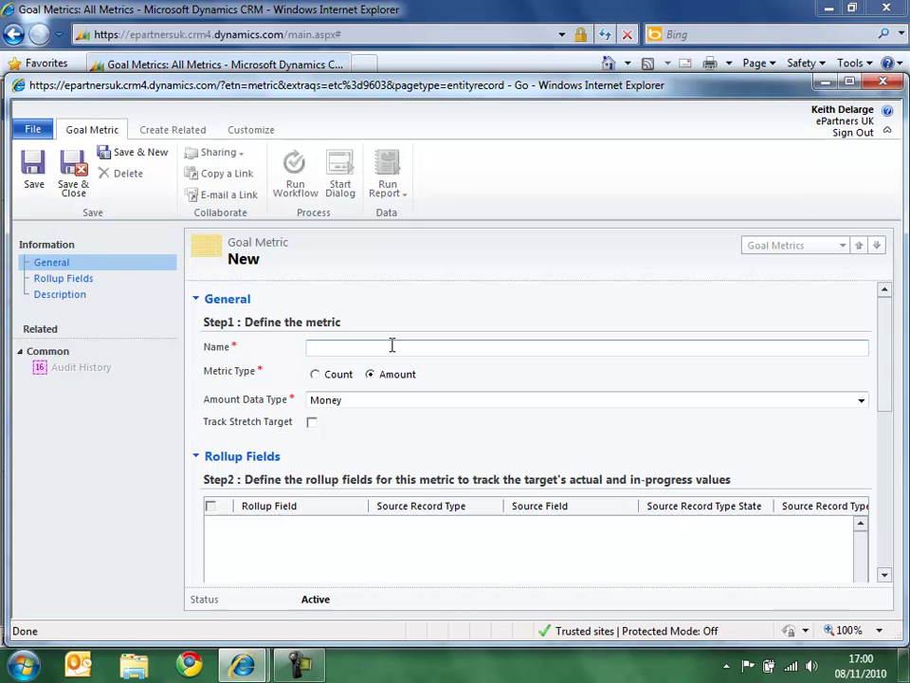
pyautogui.write('No. of Phone Calls')
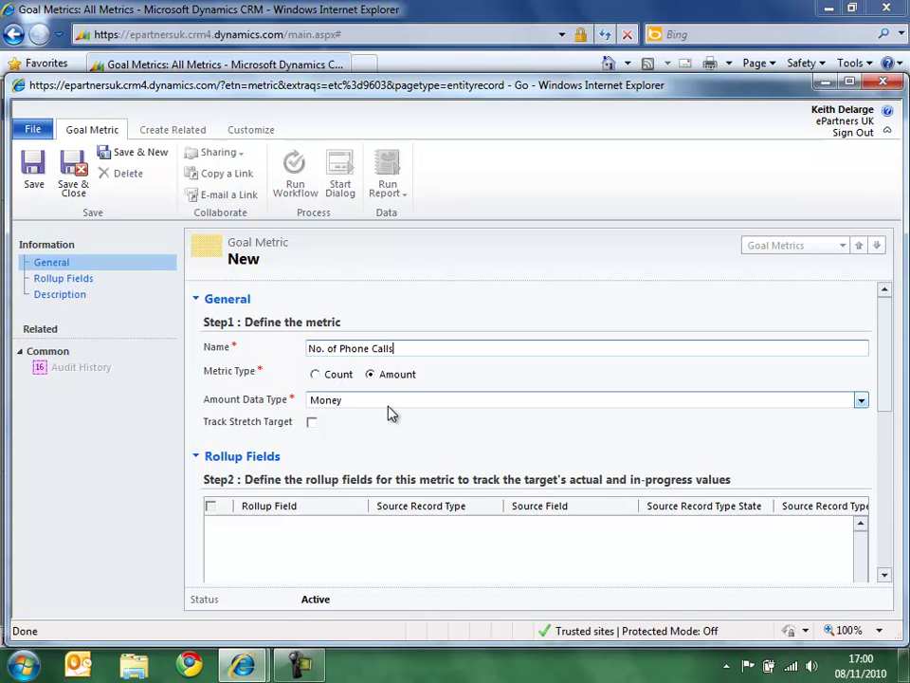
pyautogui.click(388, 405)
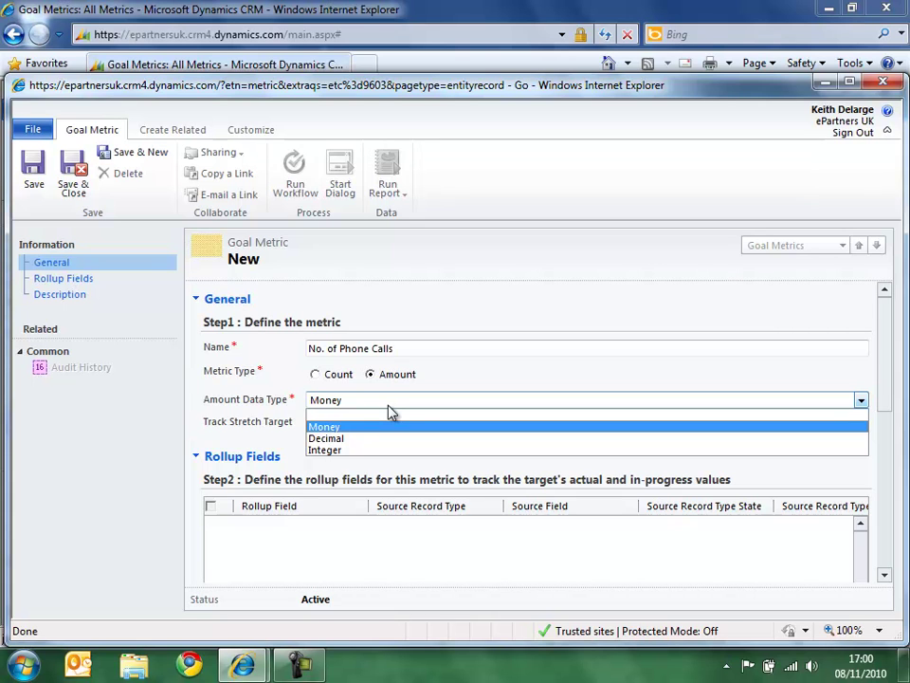
pyautogui.click(374, 407)
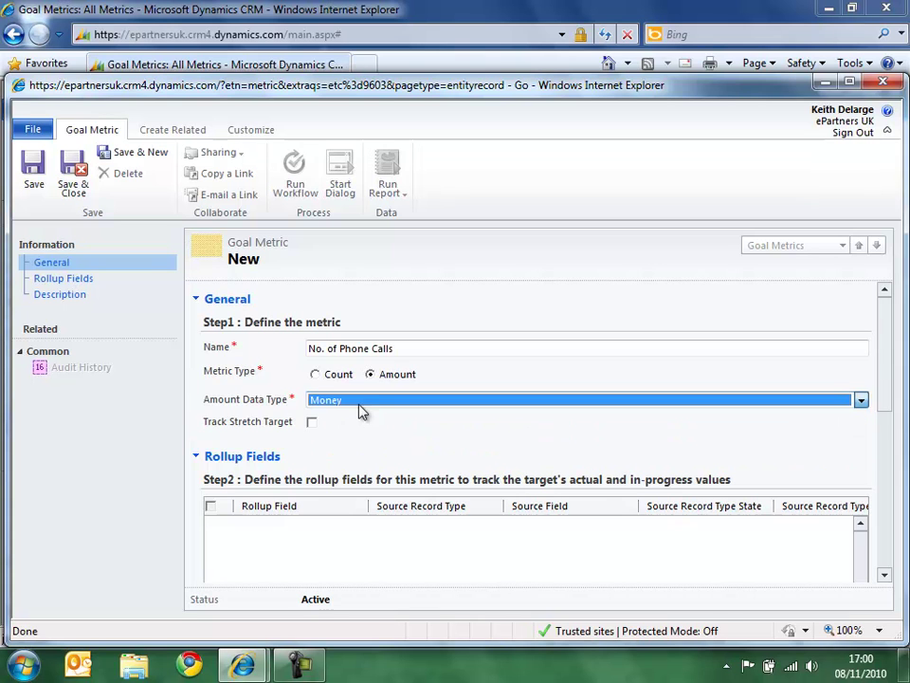
pyautogui.click(322, 375)
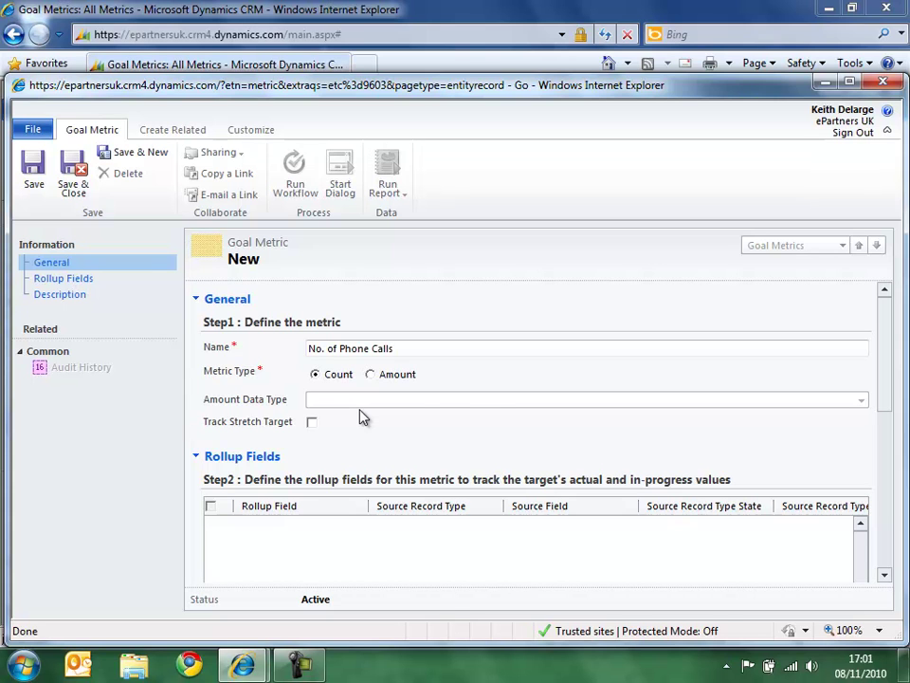
pyautogui.click(40, 180)
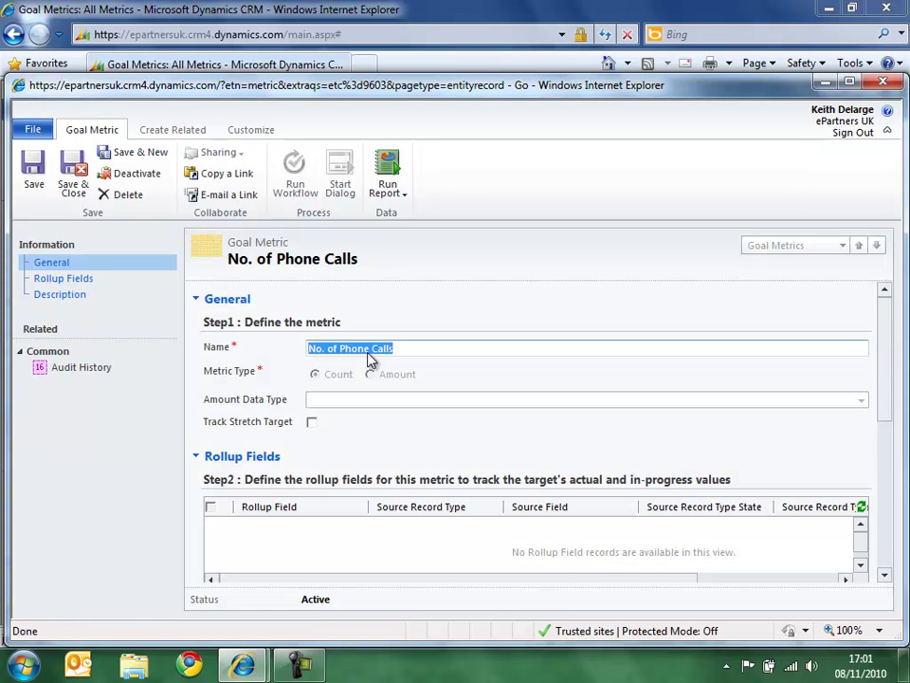
pyautogui.click(319, 535)
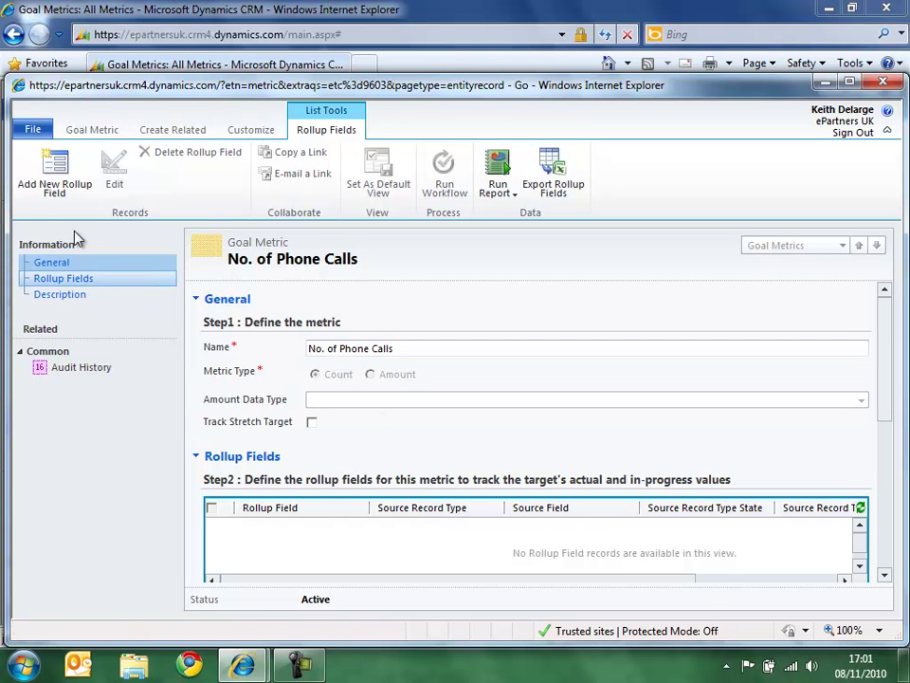
# Add an In-progress (Integer) rollup field counting Open Phone Calls by Start Date
pyautogui.click(43, 157)
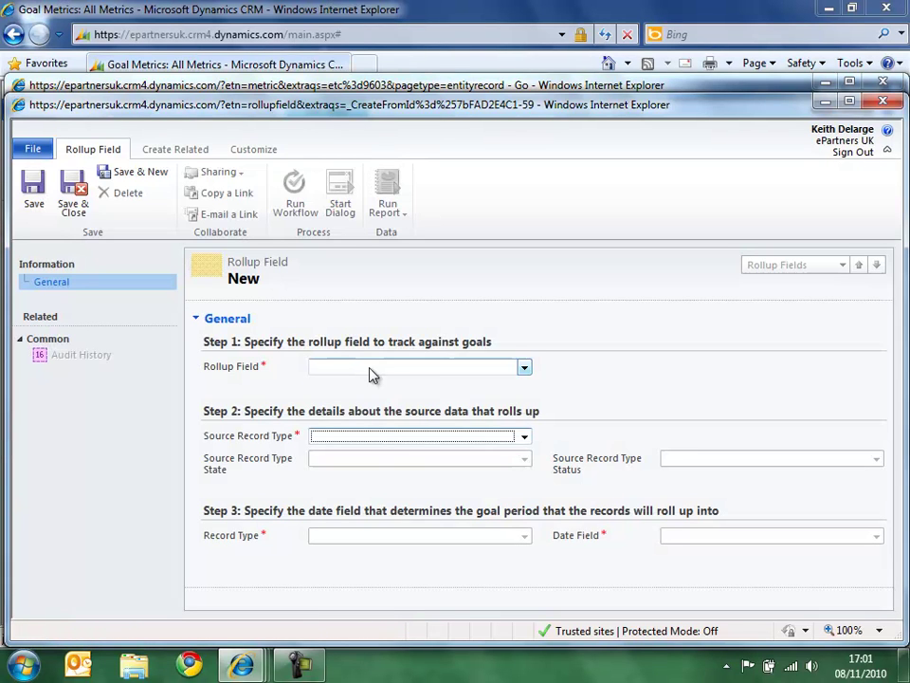
pyautogui.click(370, 369)
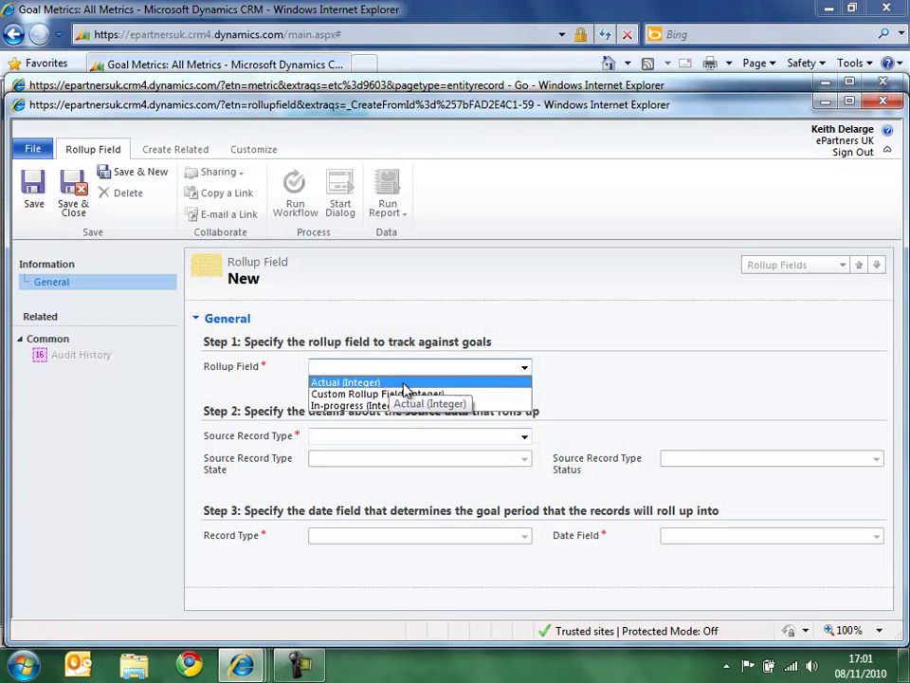
pyautogui.click(405, 406)
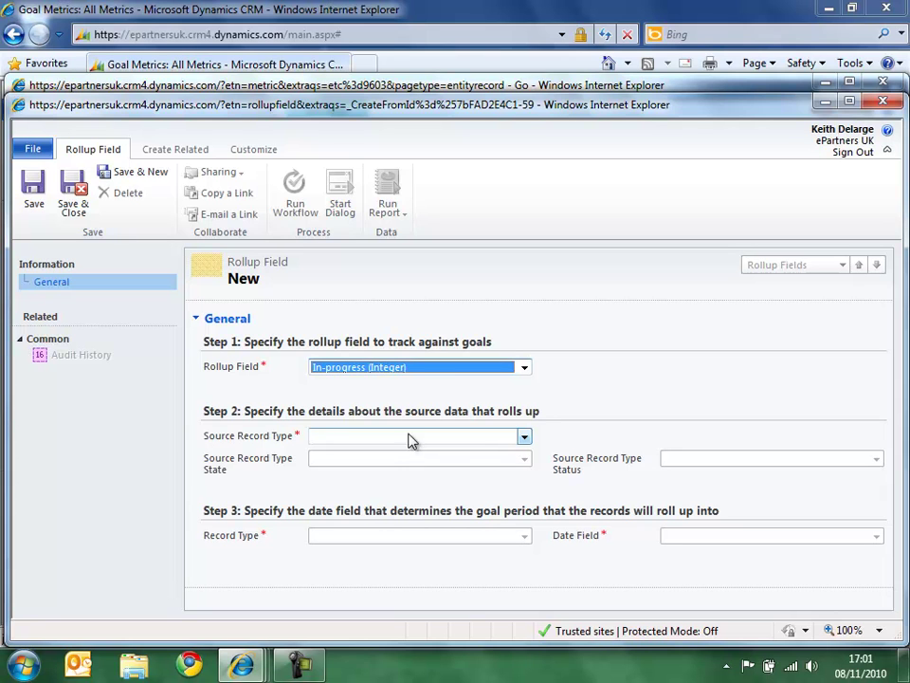
pyautogui.click(455, 438)
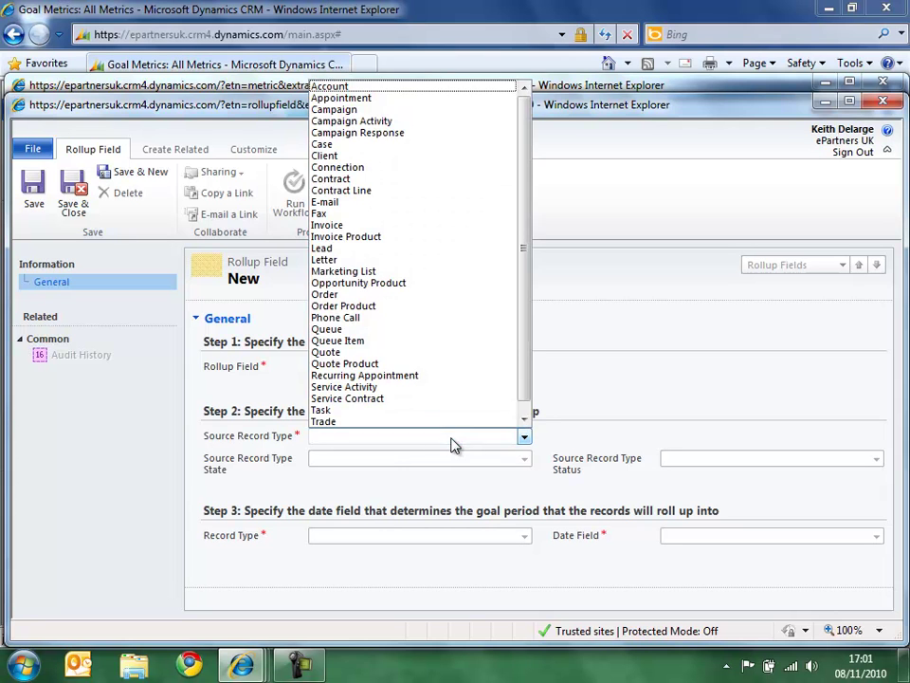
pyautogui.click(421, 317)
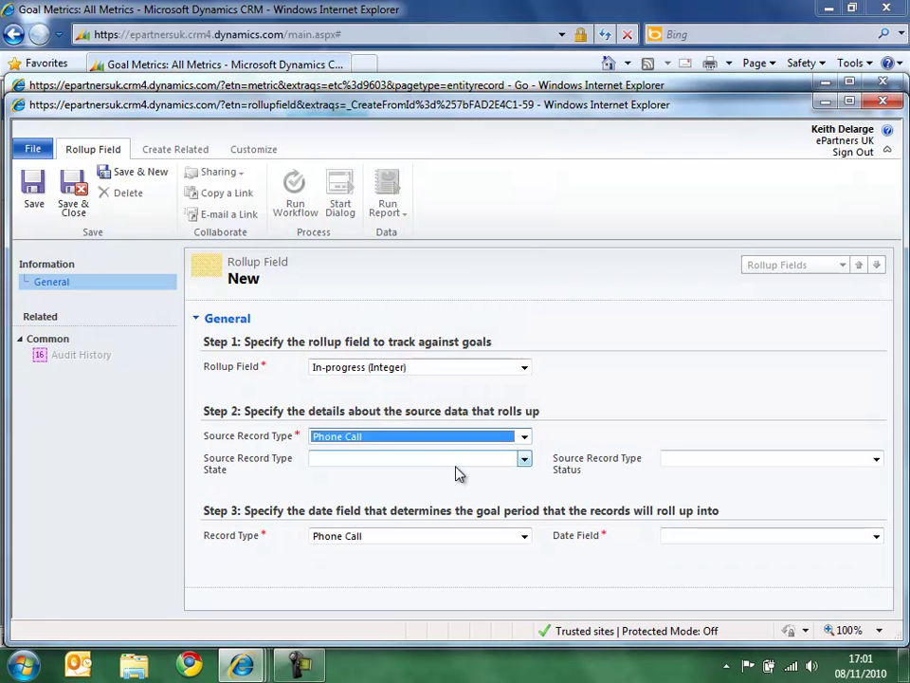
pyautogui.click(474, 464)
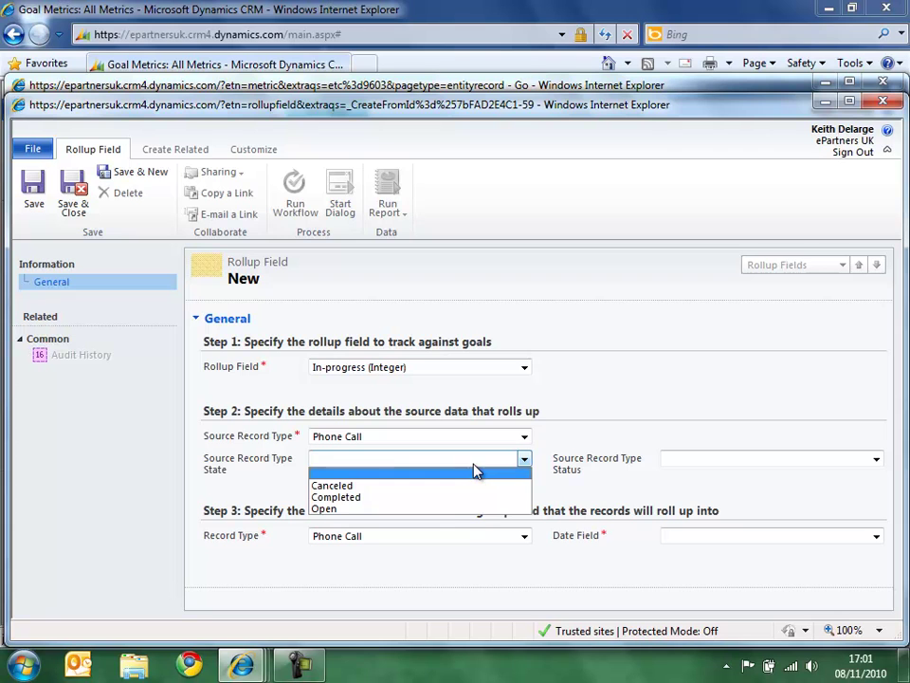
pyautogui.click(449, 509)
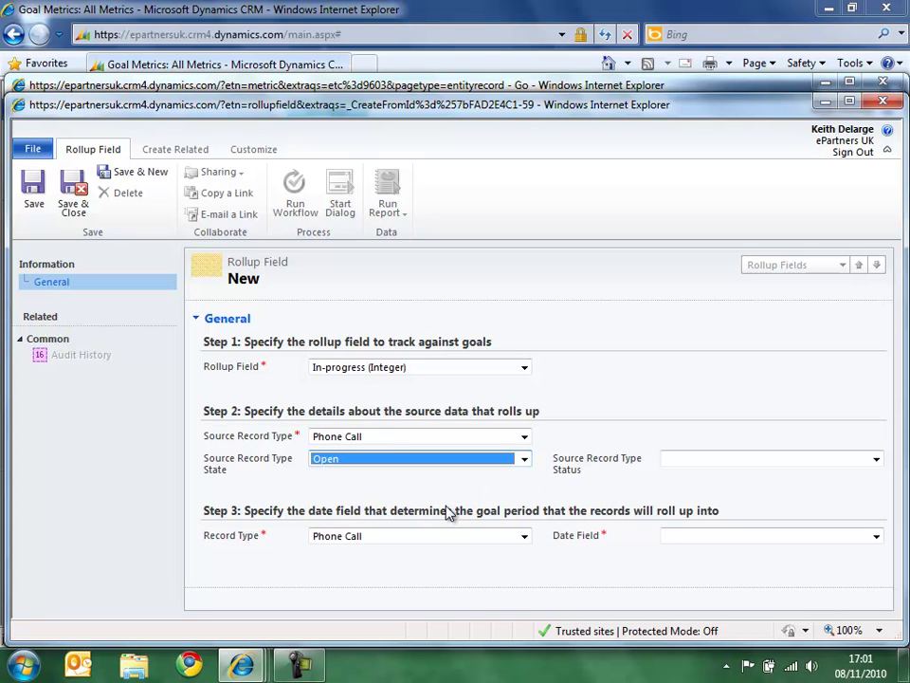
pyautogui.click(677, 537)
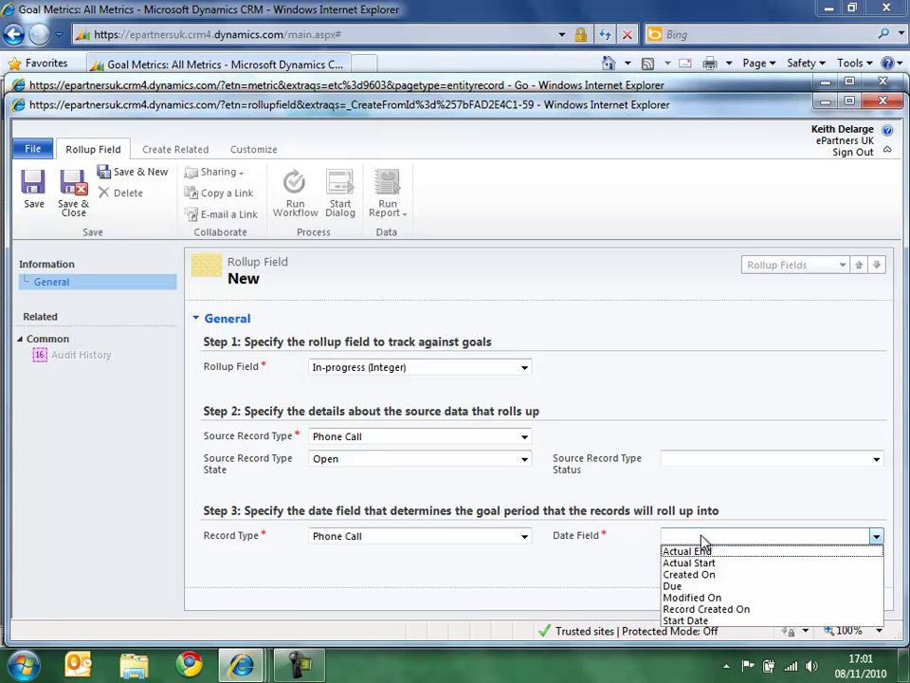
pyautogui.click(711, 622)
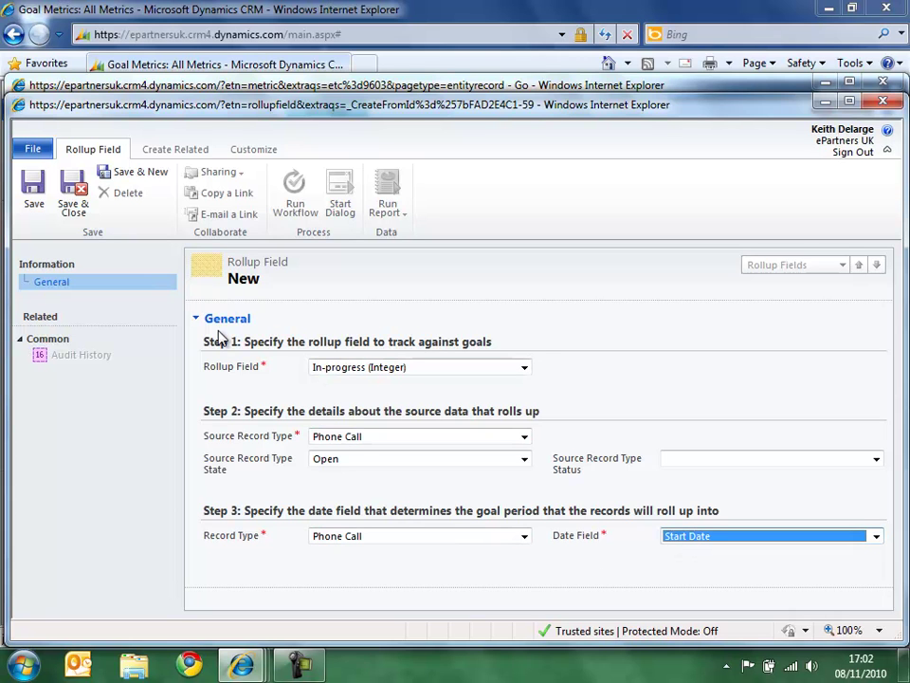
# Add a second rollup, Actual (Integer), counting Completed Phone Calls by Actual End, and save it
pyautogui.click(150, 174)
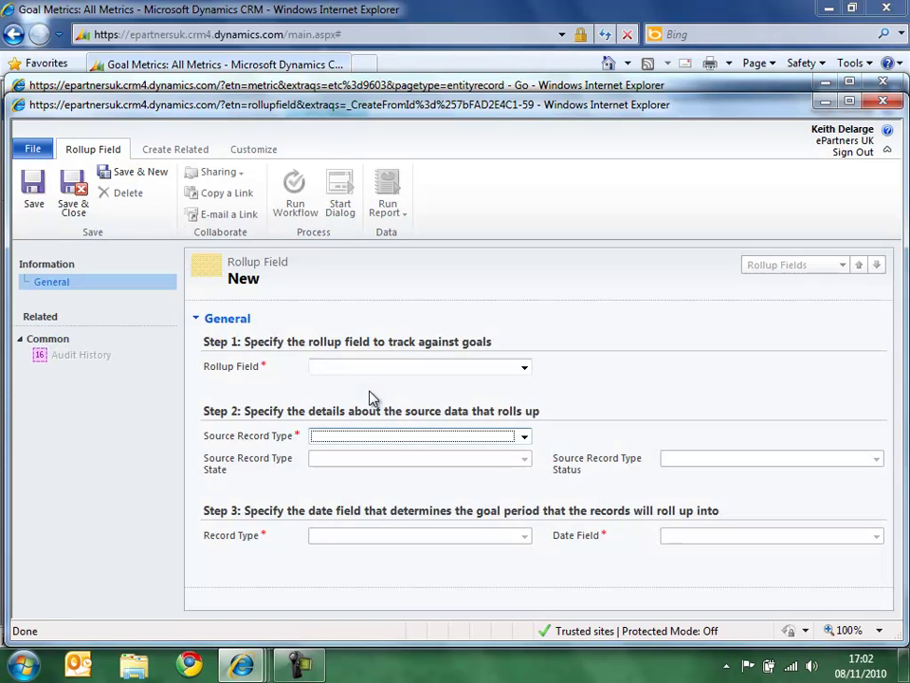
pyautogui.click(391, 368)
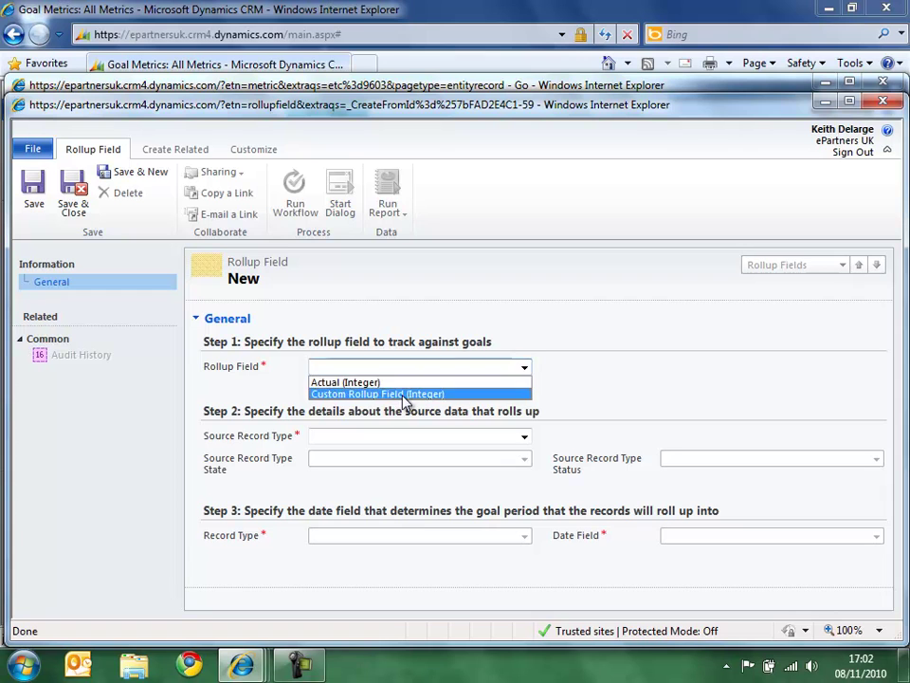
pyautogui.click(404, 382)
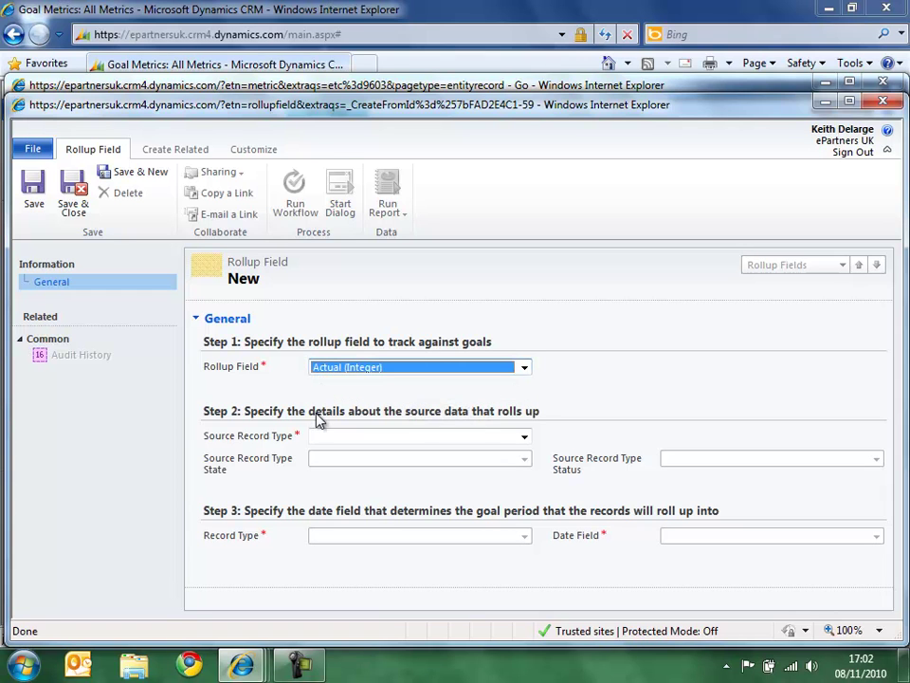
pyautogui.click(393, 447)
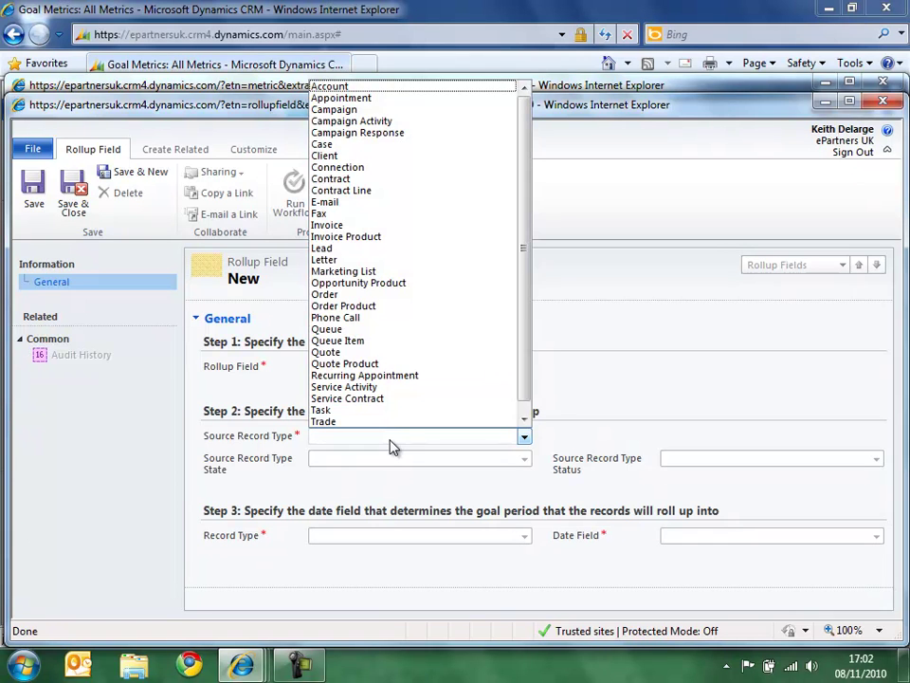
pyautogui.click(387, 319)
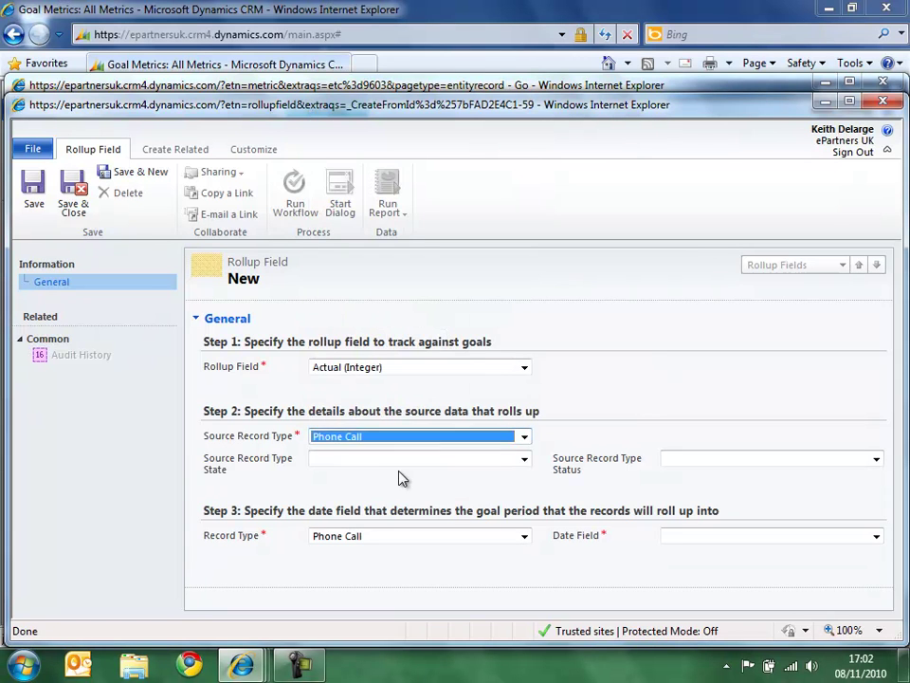
pyautogui.click(412, 461)
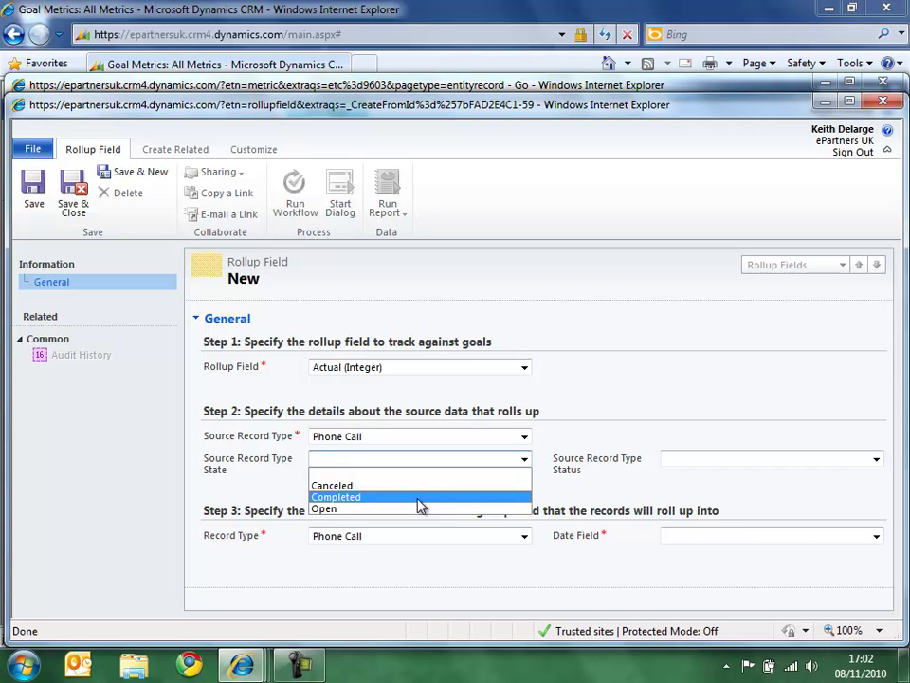
pyautogui.click(420, 497)
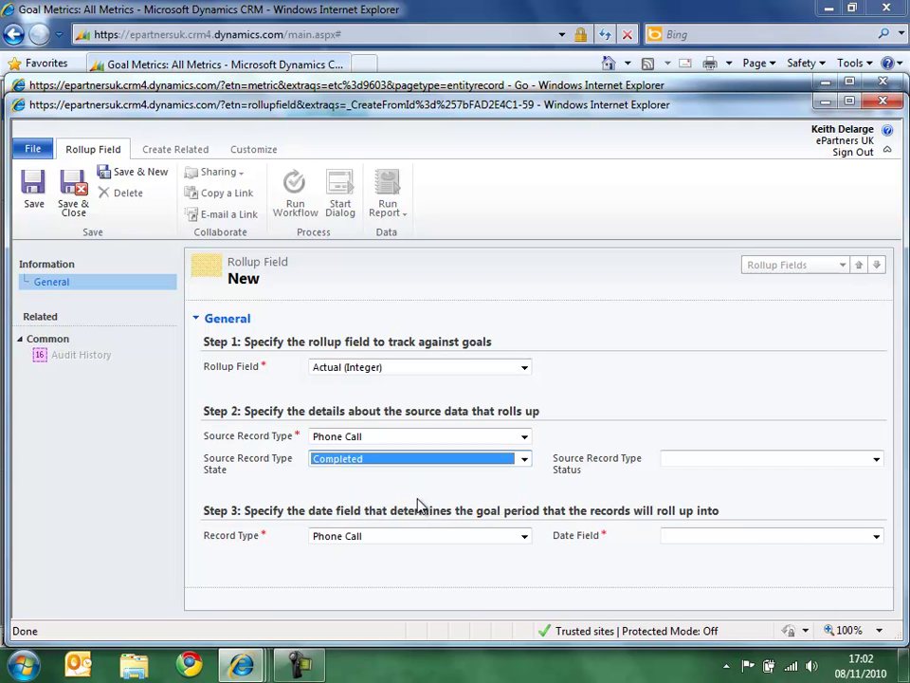
pyautogui.click(715, 543)
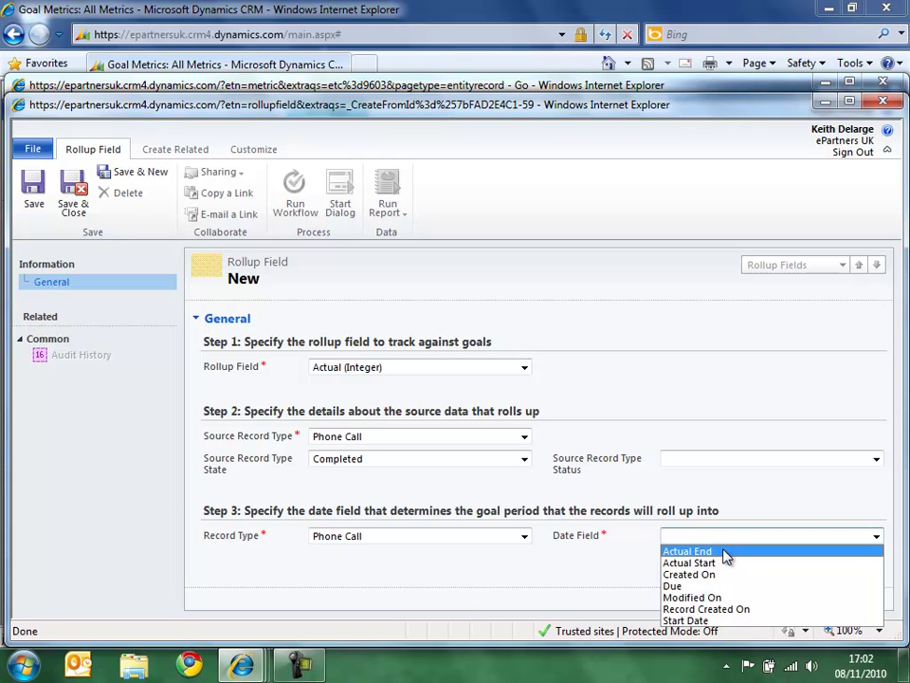
pyautogui.click(724, 552)
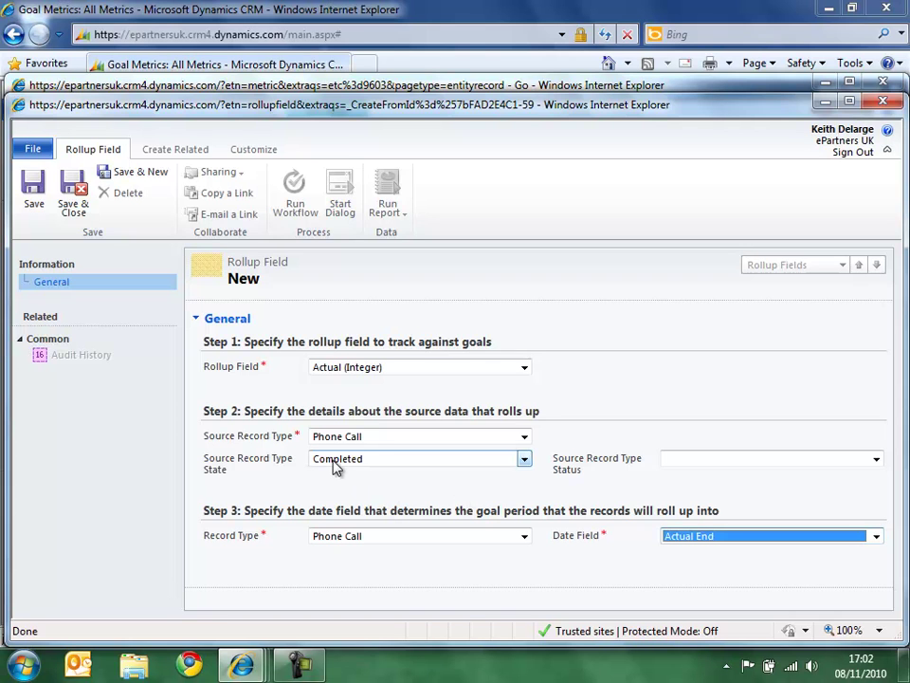
pyautogui.click(74, 210)
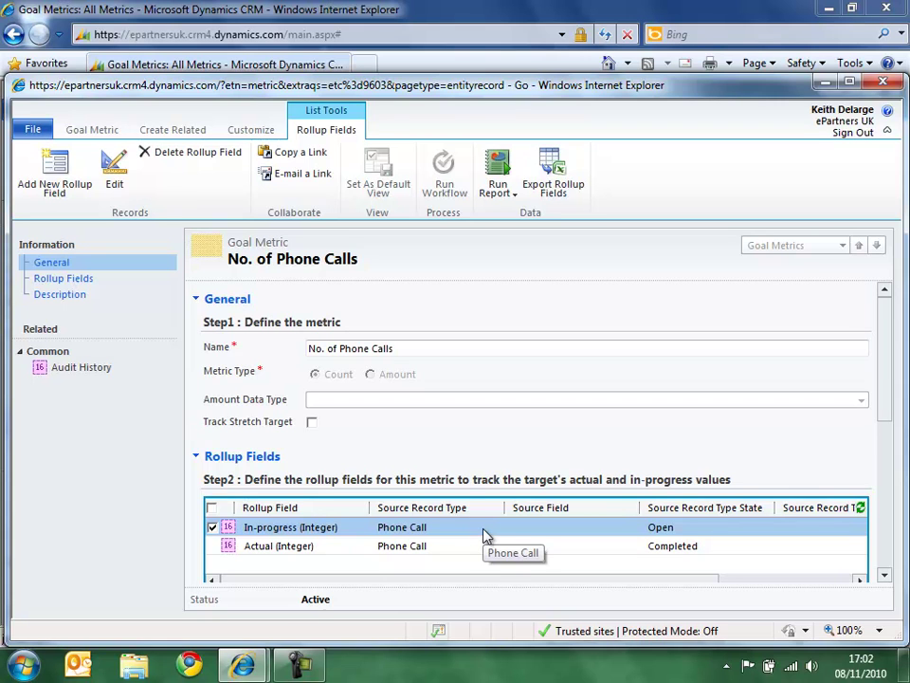
# Save and close the metric, then start a new goal named 'Quarterly Phone Calls'
pyautogui.click(92, 131)
pyautogui.click(78, 193)
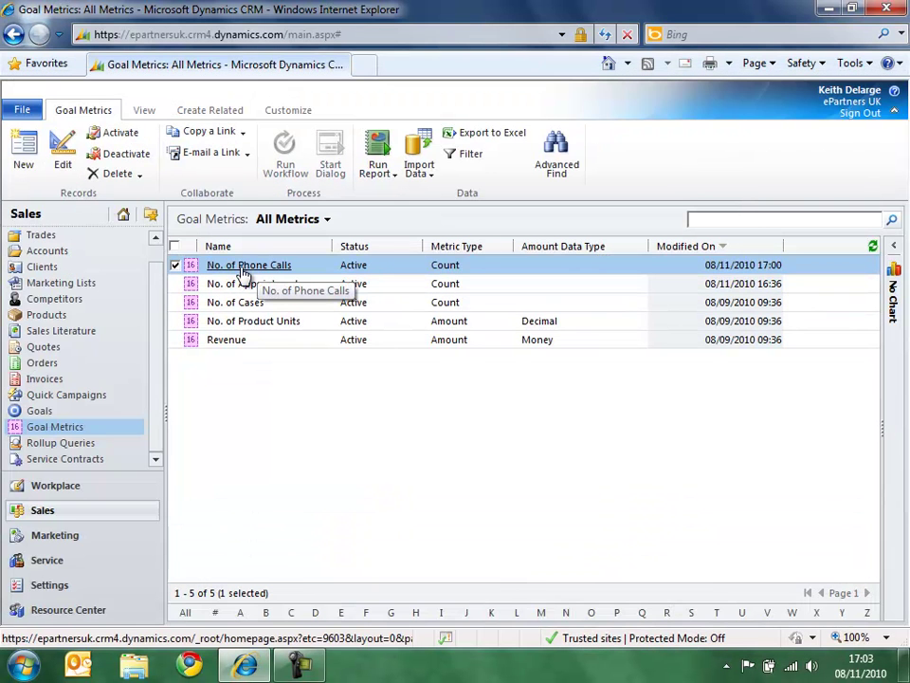
pyautogui.click(76, 413)
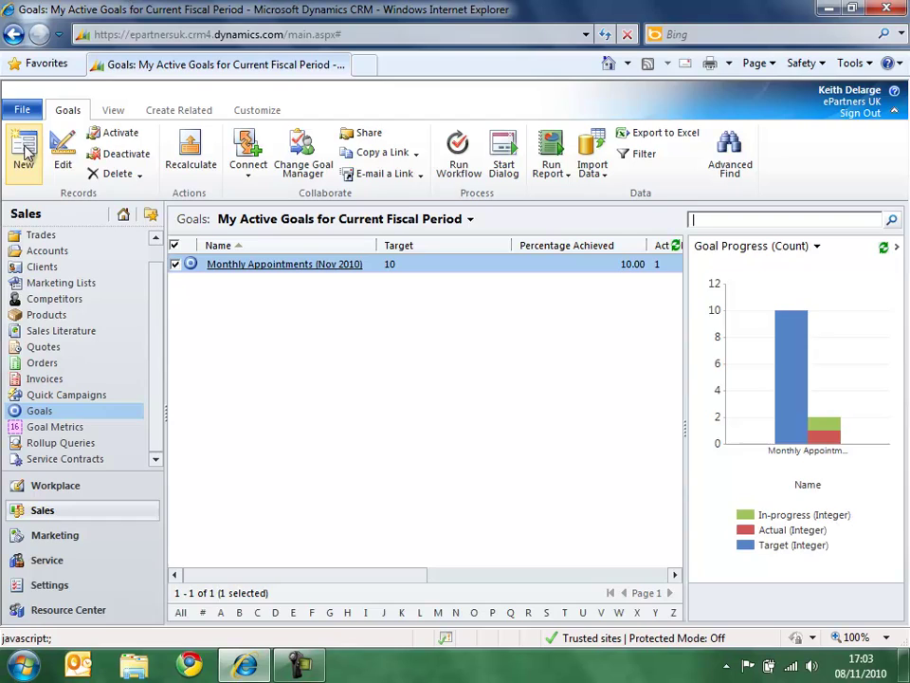
pyautogui.click(27, 151)
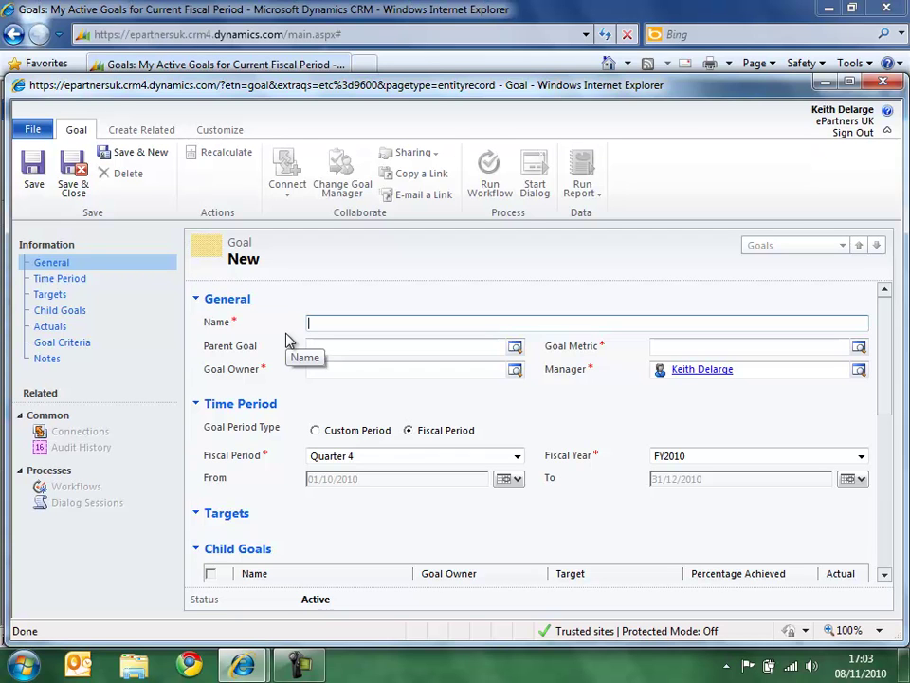
pyautogui.write('Phone Calls:')
pyautogui.press('BackSpace')
pyautogui.press('Home')
pyautogui.write('Quarterly')
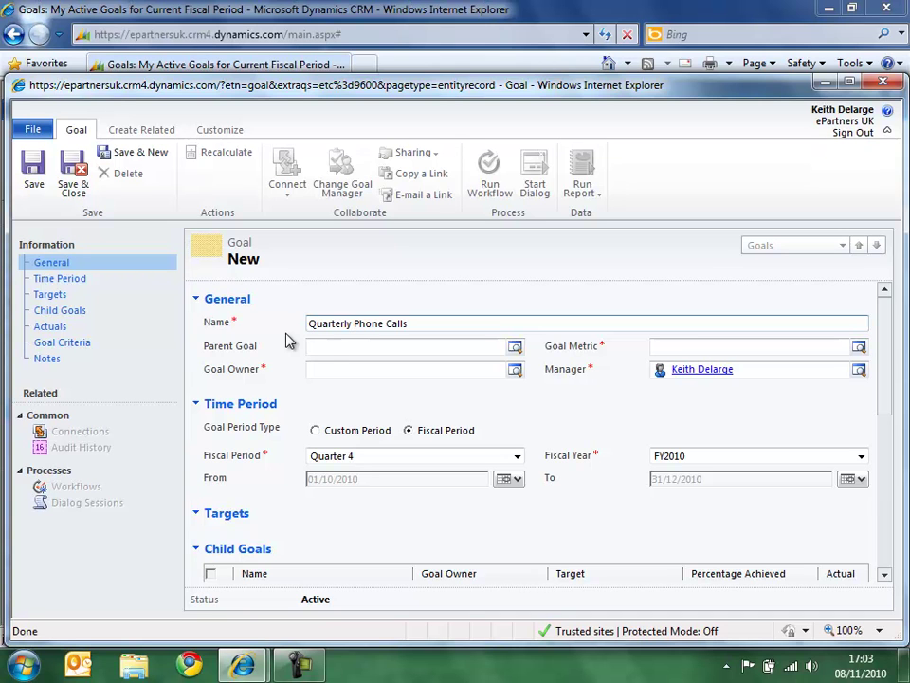
# Set the goal metric to No. of Phone Calls and enter the goal owner
pyautogui.click(698, 347)
pyautogui.click(859, 349)
pyautogui.doubleClick(298, 283)
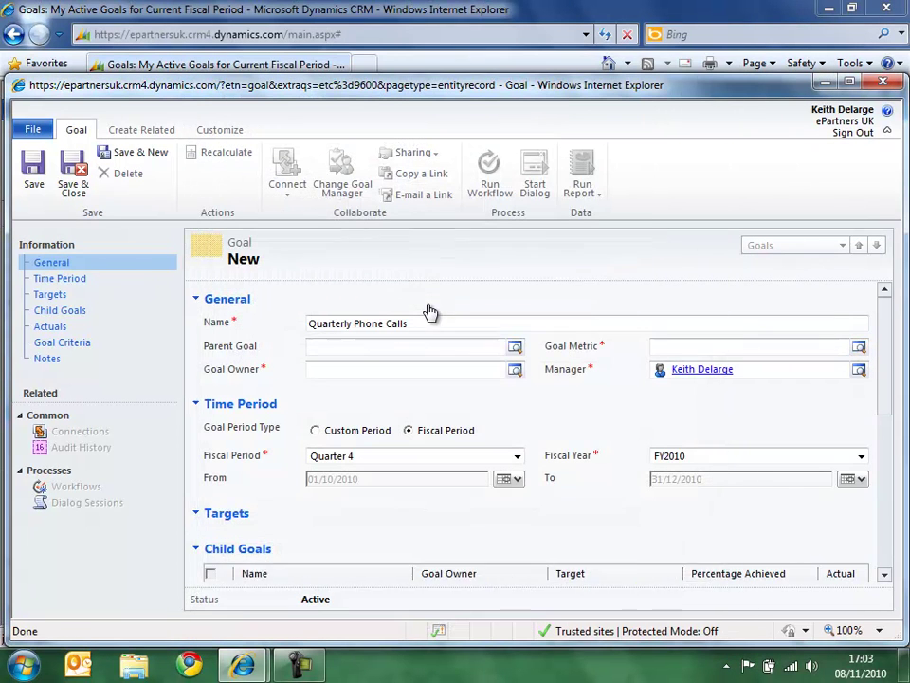
pyautogui.click(334, 370)
pyautogui.write('keith')
pyautogui.press('Tab')
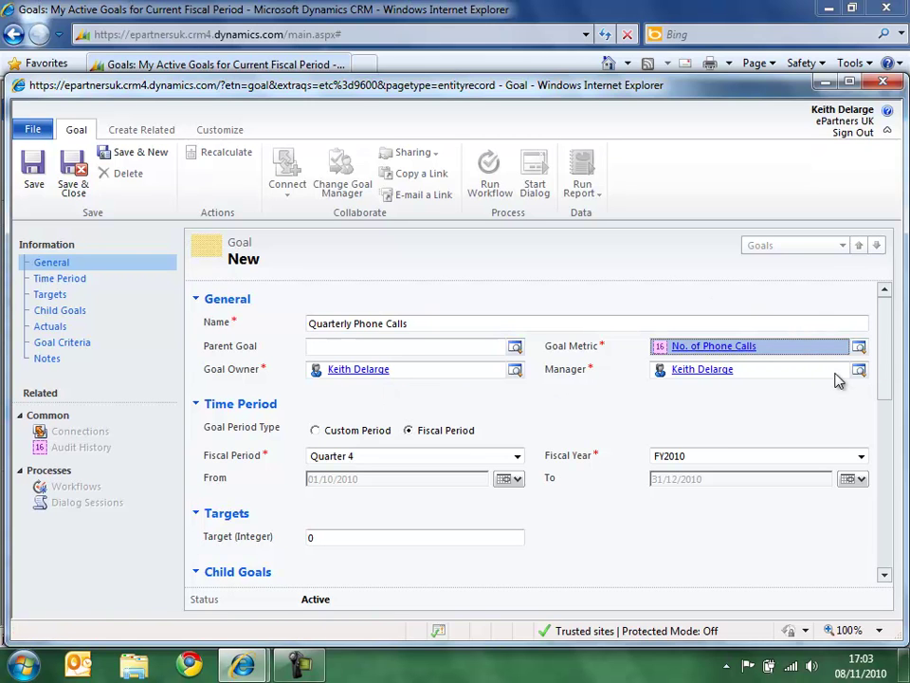
# Rename the goal from 'Quarterly Phone Calls' to 'Q4 Phone Calls'
pyautogui.click(450, 462)
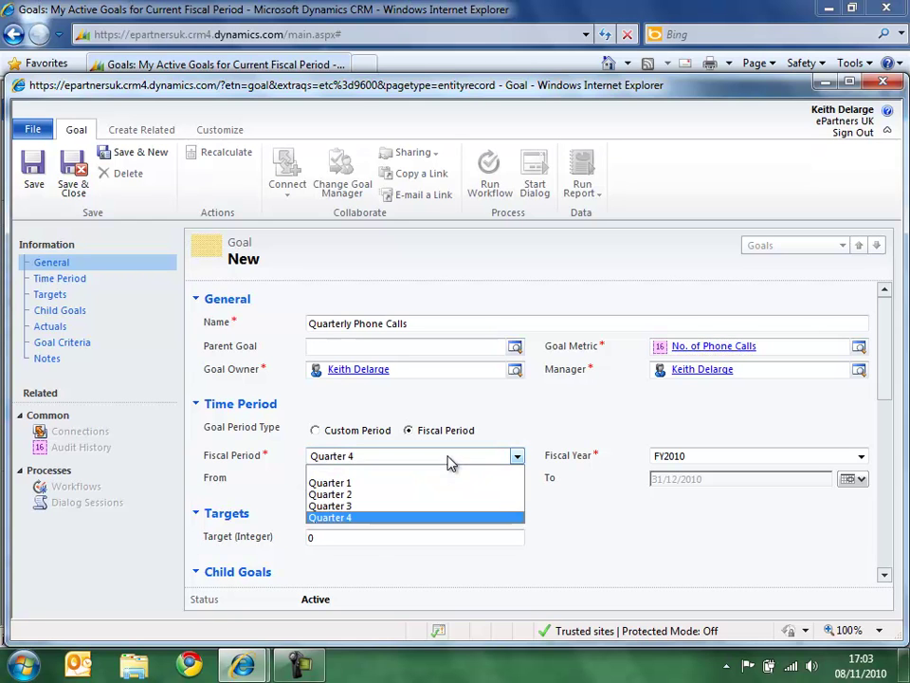
pyautogui.click(450, 462)
pyautogui.click(352, 323)
pyautogui.hotkey('ctrl', 'shift', 'Left')
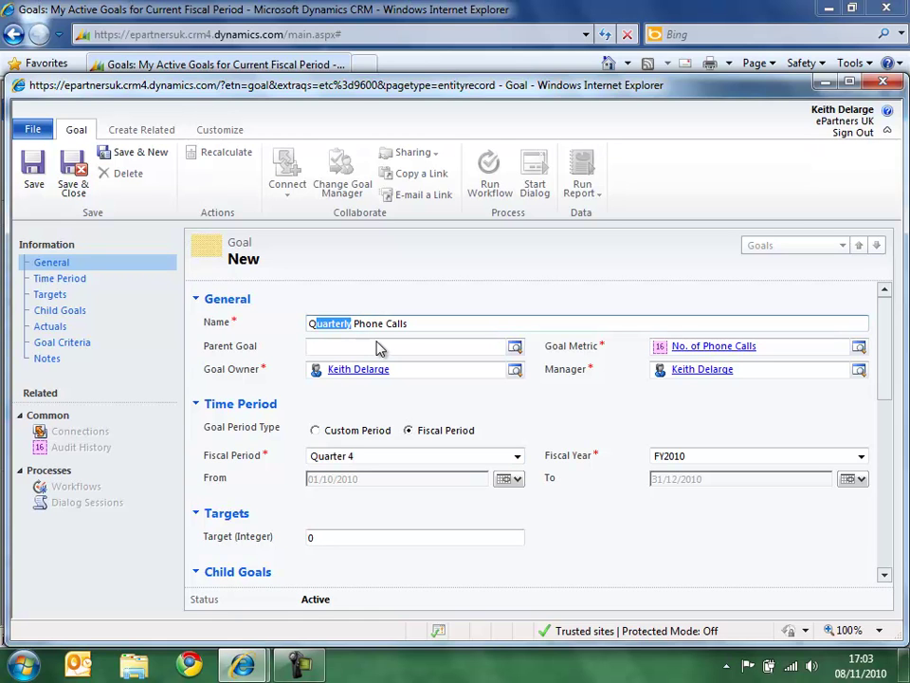
pyautogui.press('BackSpace')
pyautogui.write('4')
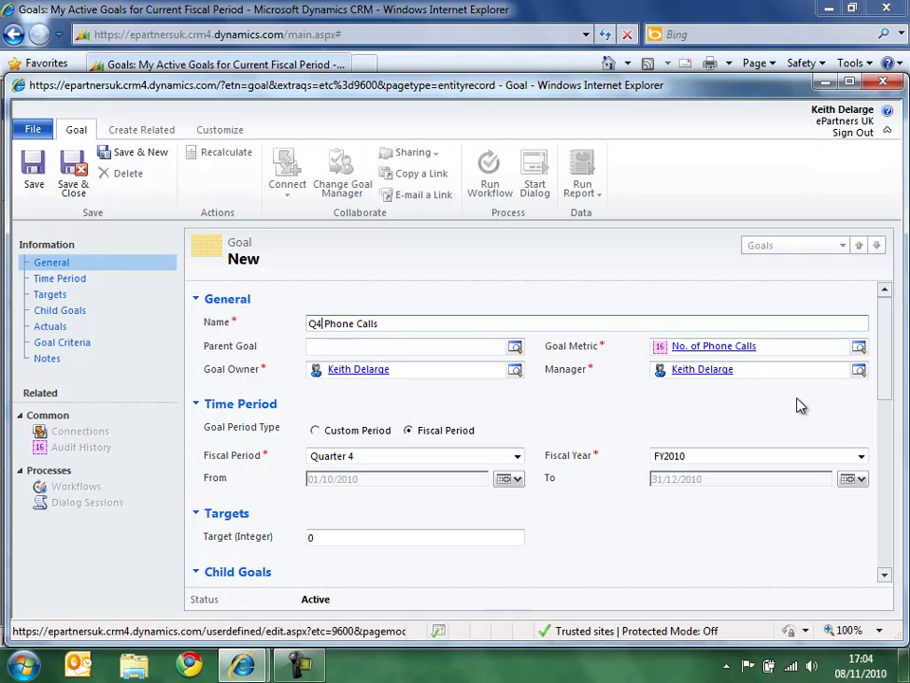
pyautogui.moveTo(886, 375)
pyautogui.mouseDown()
pyautogui.moveTo(885, 396)
pyautogui.moveTo(885, 366)
pyautogui.mouseUp()
# Try a custom period from 1 November 2010 to 30 November 2010
pyautogui.click(370, 431)
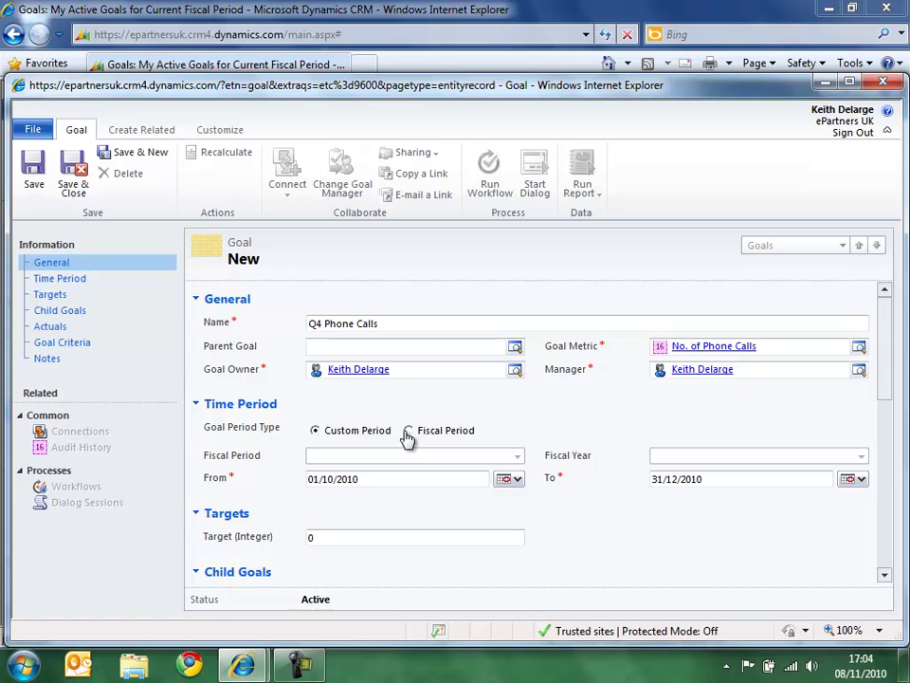
pyautogui.click(512, 482)
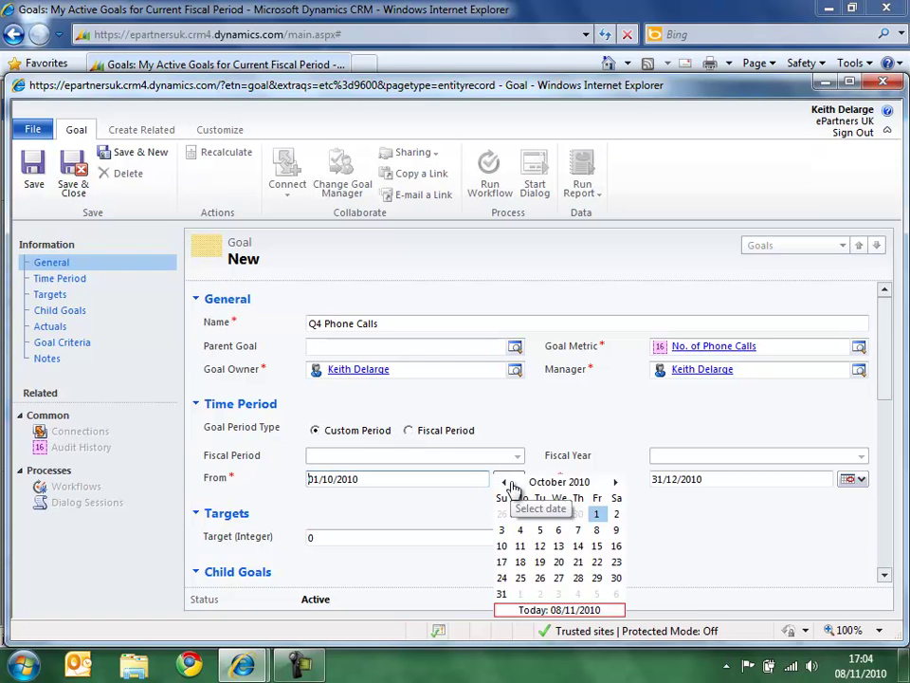
pyautogui.click(616, 483)
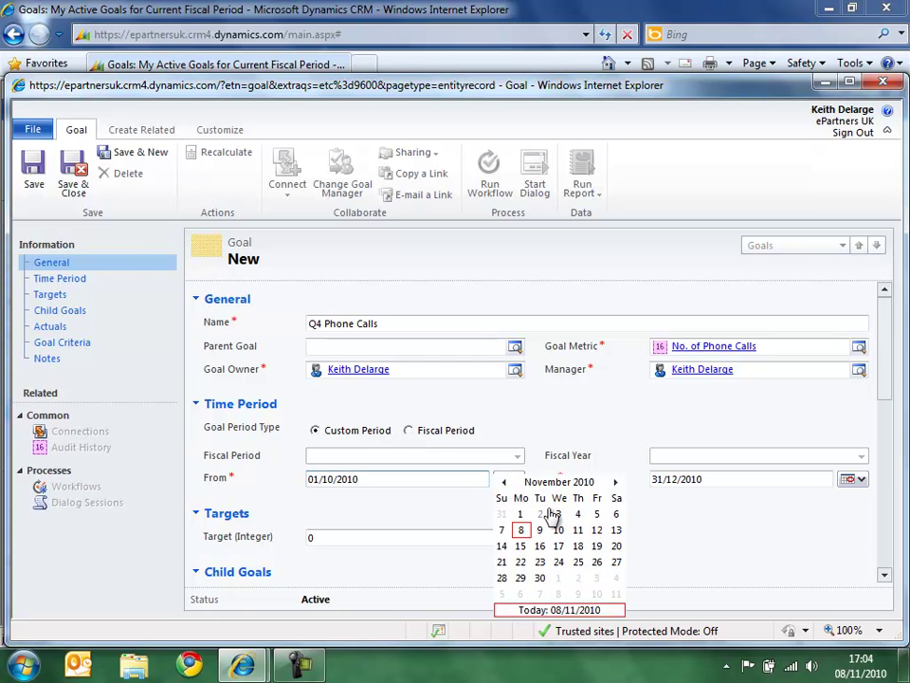
pyautogui.click(521, 521)
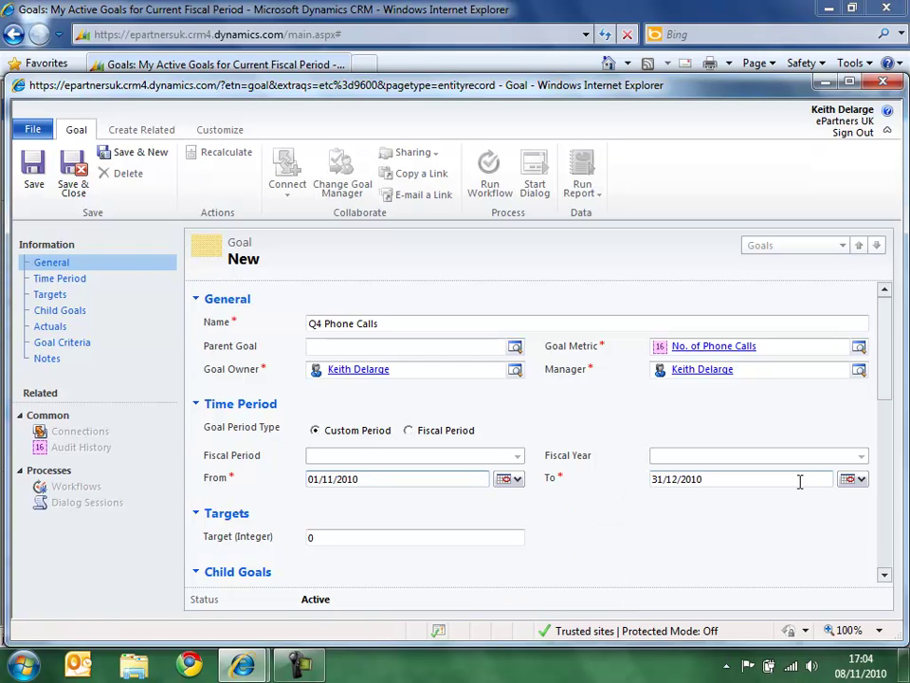
pyautogui.click(850, 479)
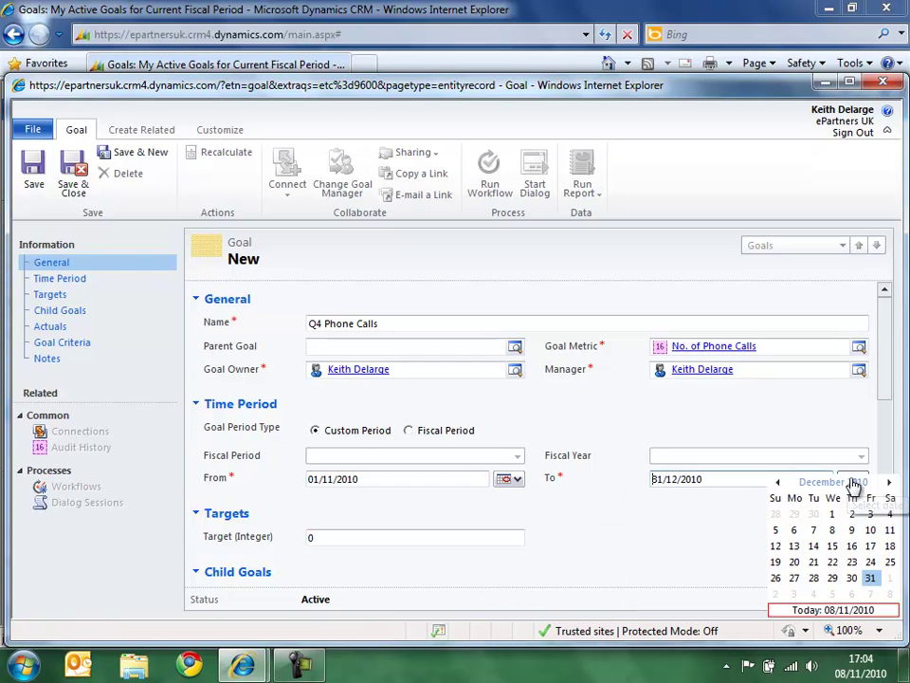
pyautogui.click(777, 483)
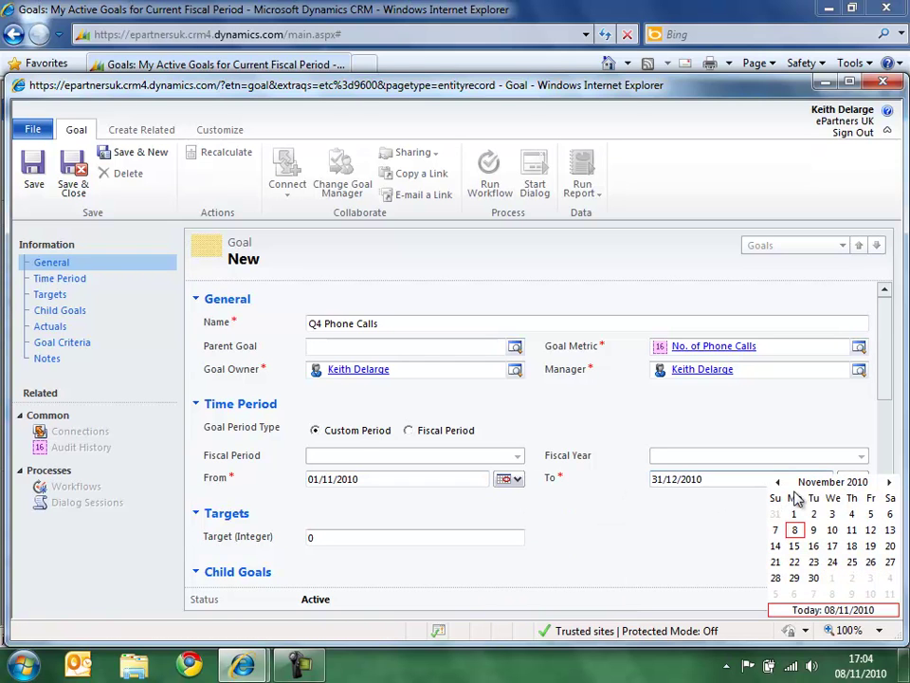
pyautogui.click(813, 578)
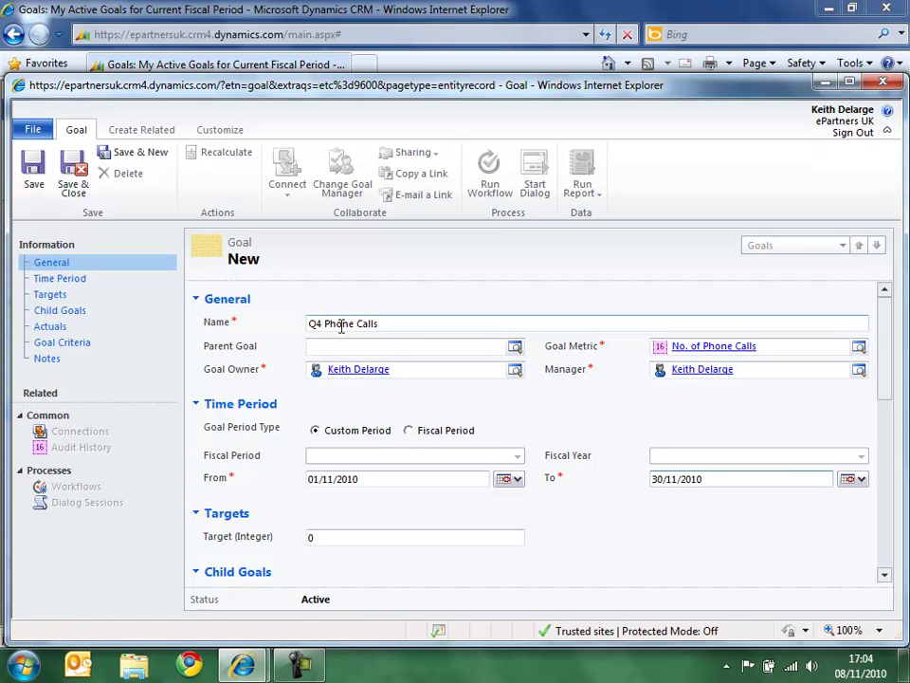
# Switch back to a fiscal period of Quarter 4, FY2010
pyautogui.click(458, 432)
pyautogui.click(434, 457)
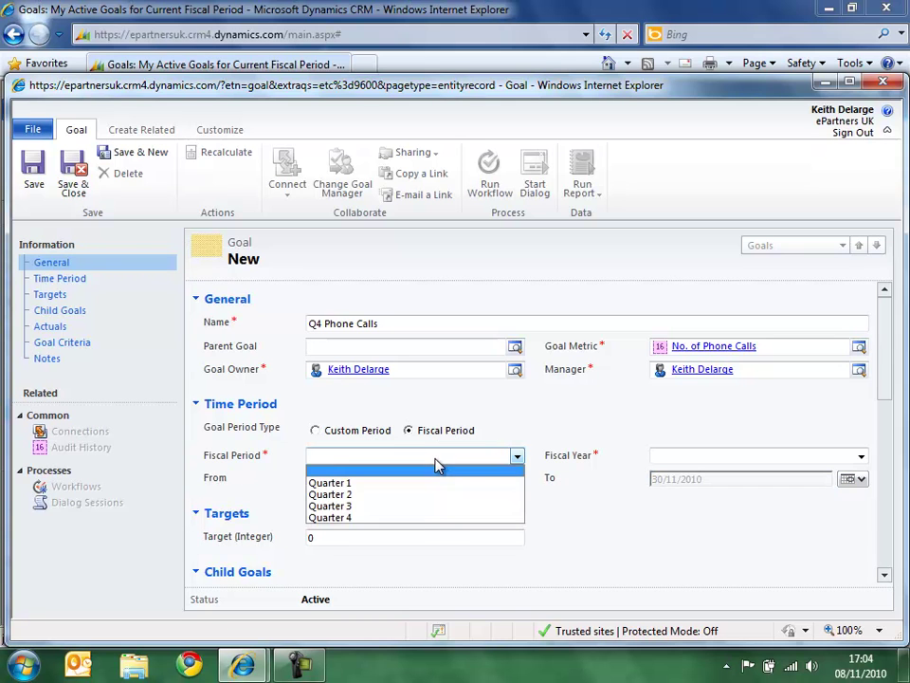
pyautogui.click(434, 519)
pyautogui.click(730, 457)
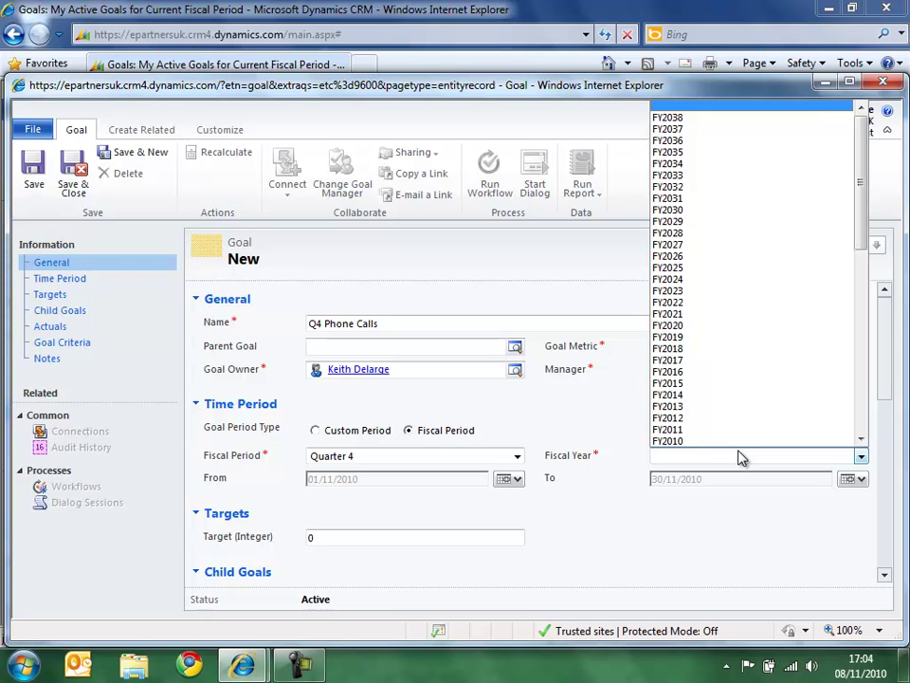
pyautogui.click(714, 441)
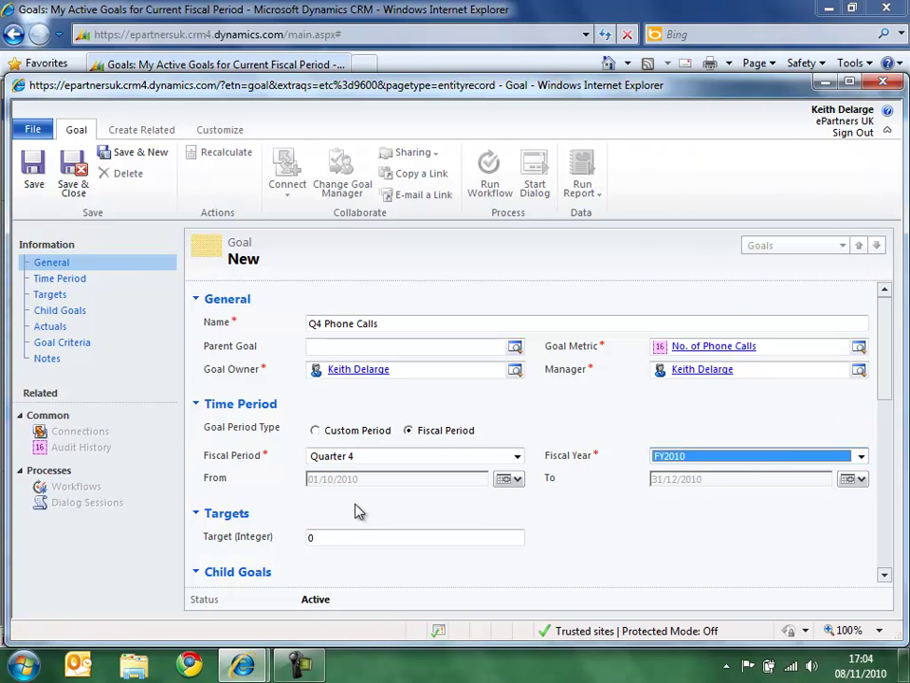
# Set the goal's Target (Integer) to 10 and save the goal
pyautogui.click(142, 293)
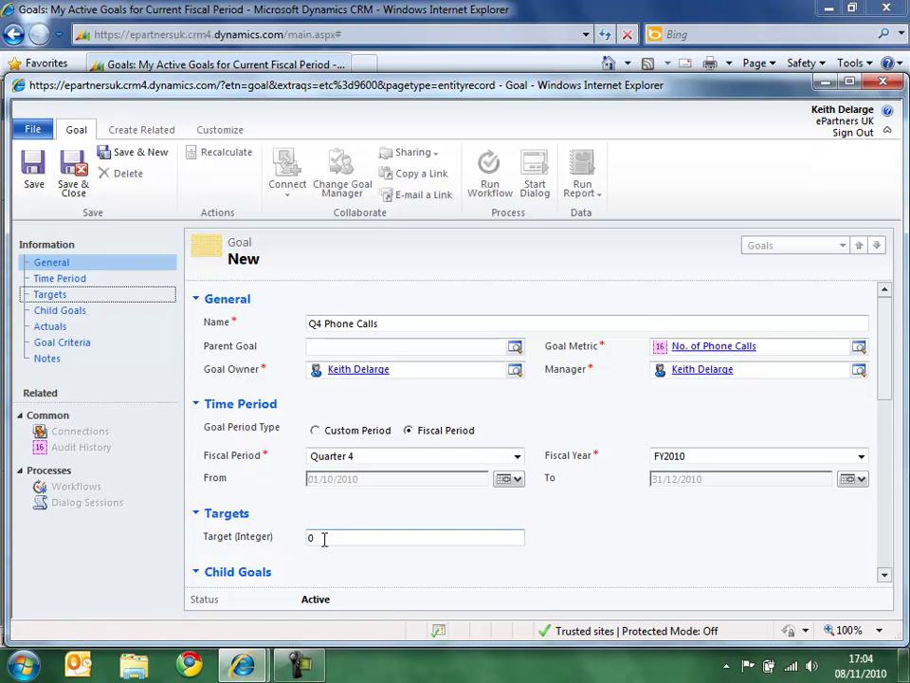
pyautogui.click(267, 539)
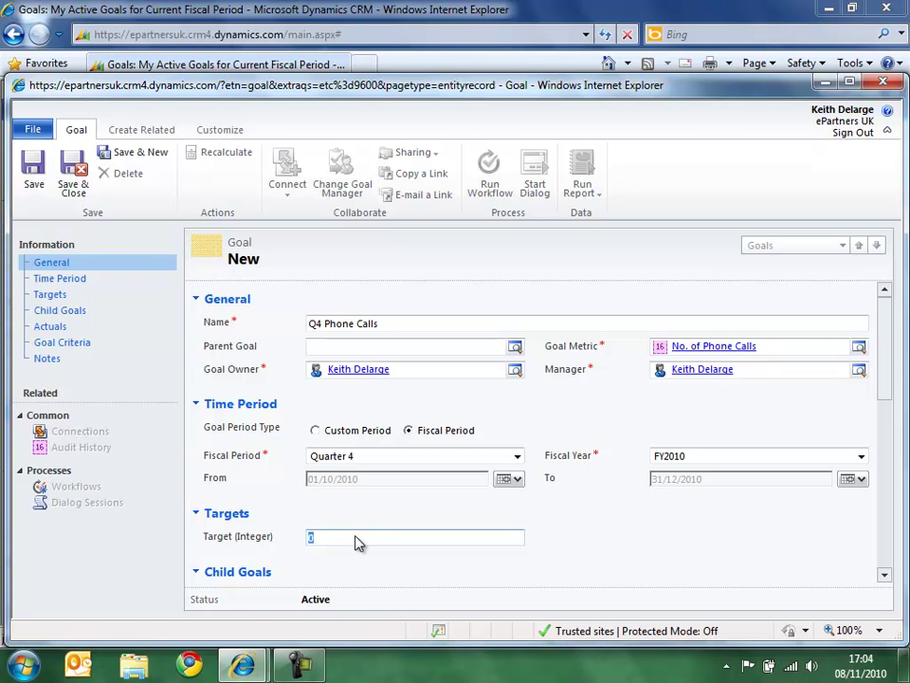
pyautogui.write('10')
pyautogui.click(33, 185)
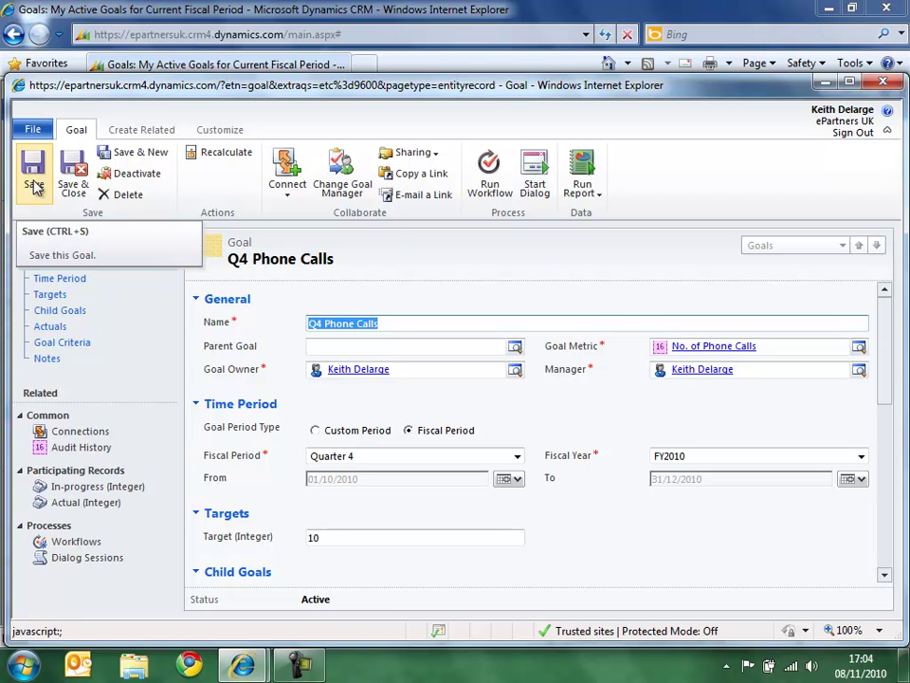
pyautogui.doubleClick(313, 535)
pyautogui.press('BackSpace')
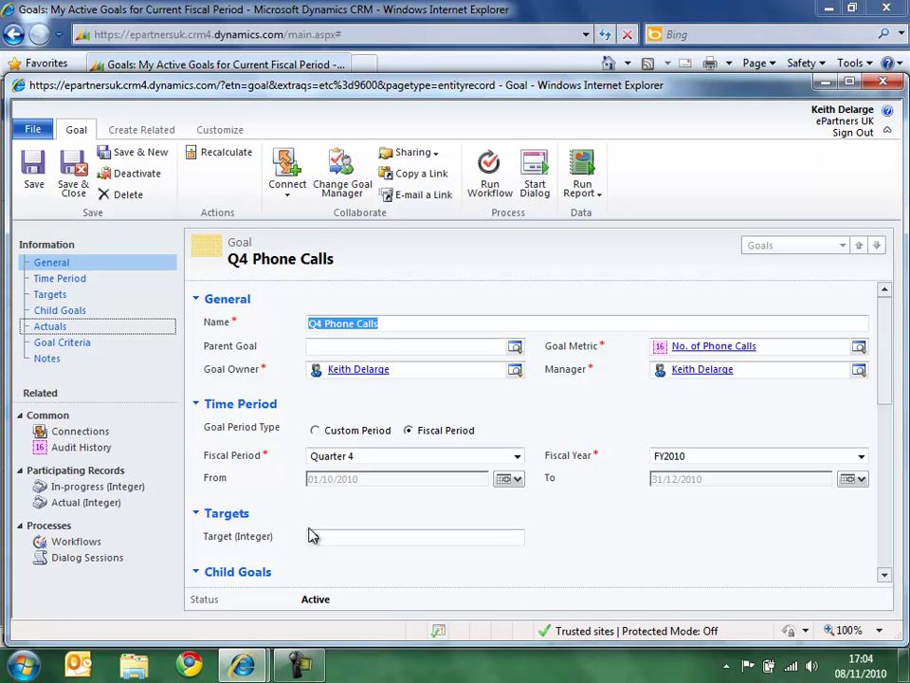
pyautogui.write('10')
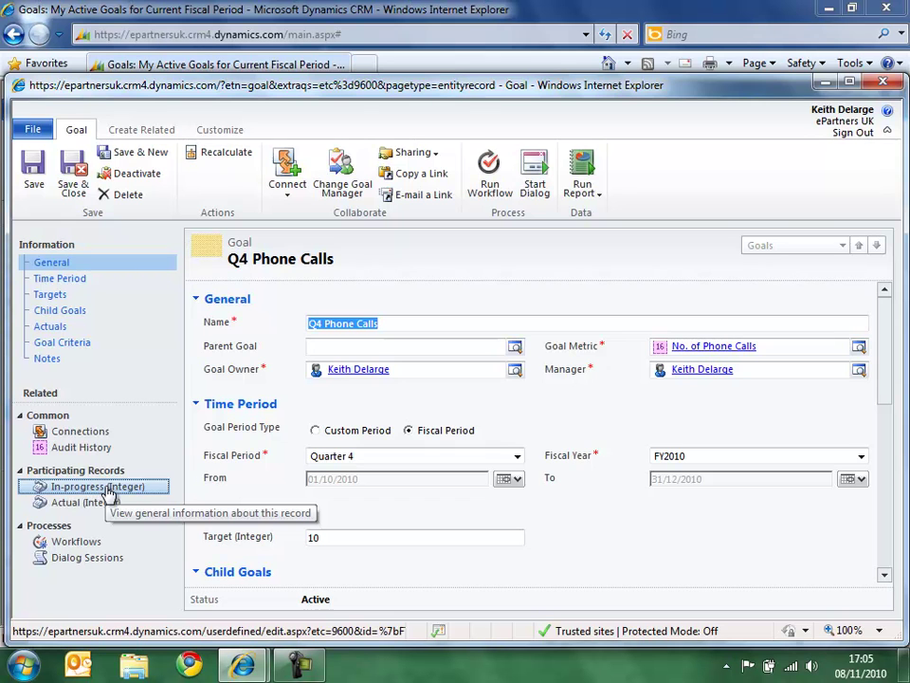
# Check the goal's In-progress participating records, then save and close the goal
pyautogui.click(109, 488)
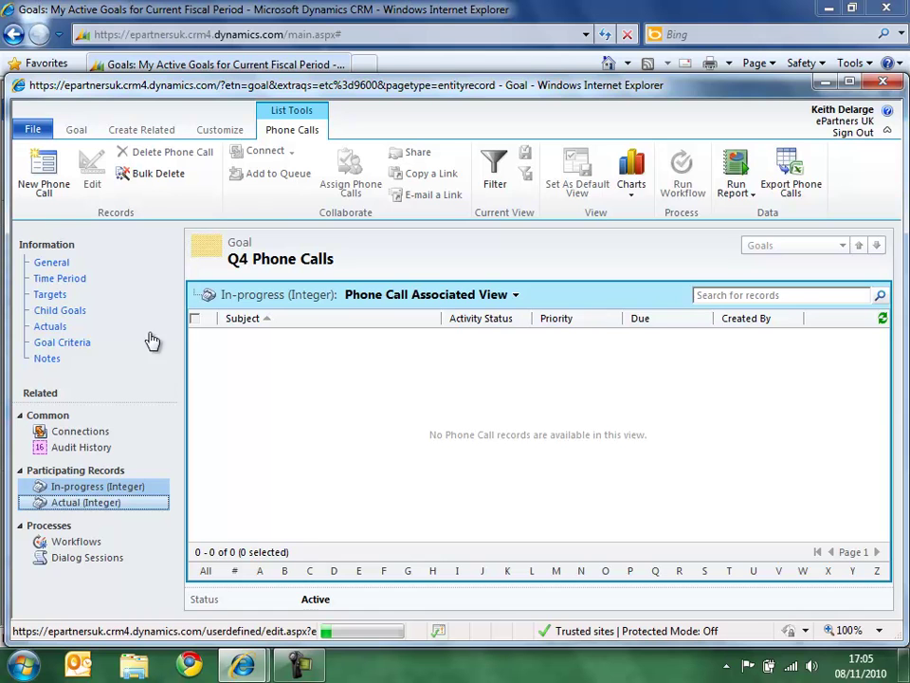
pyautogui.click(114, 262)
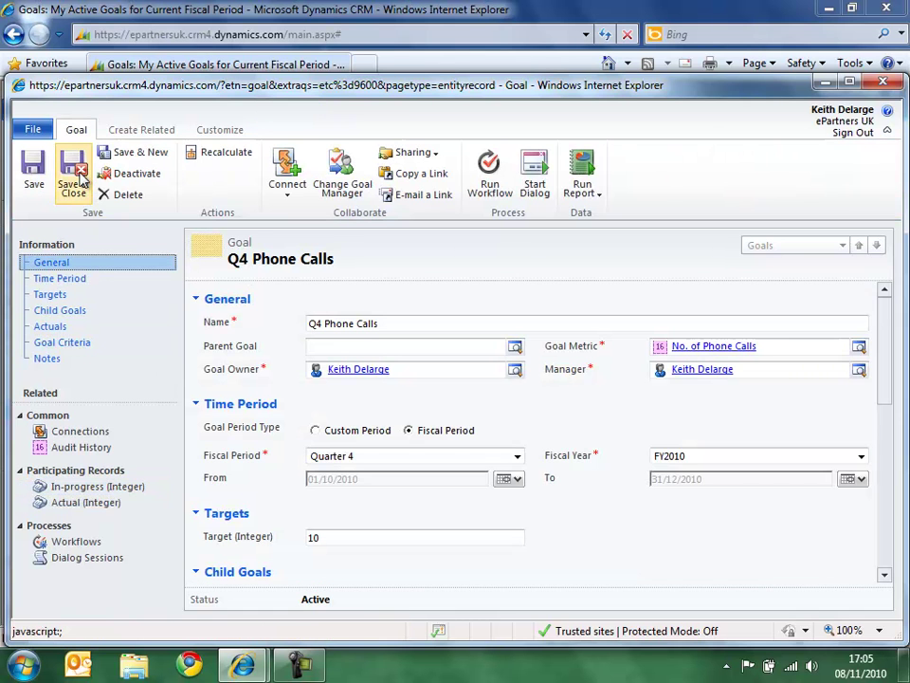
pyautogui.click(73, 171)
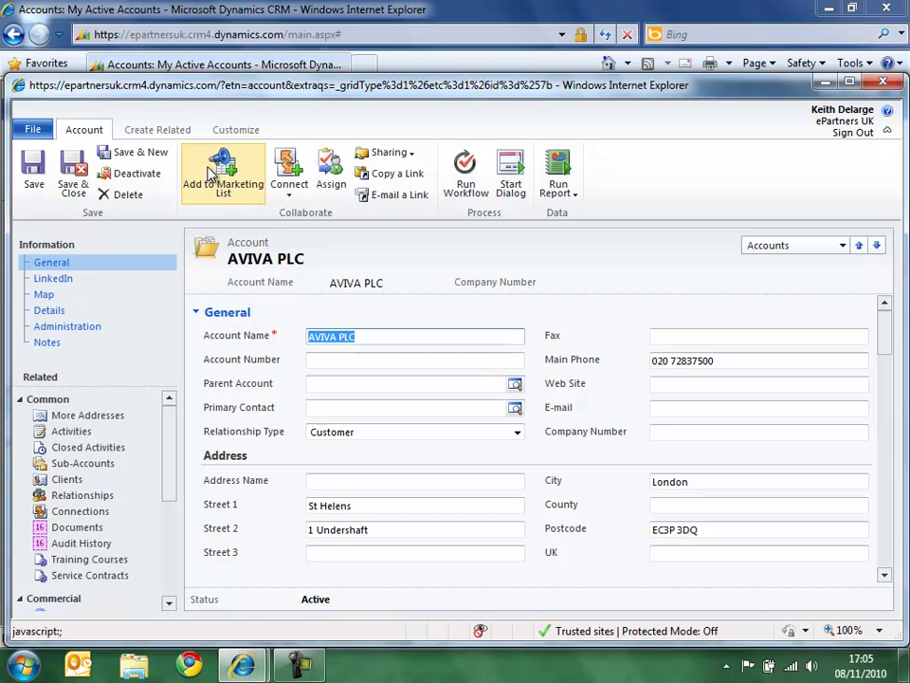
# Create a related phone call from AVIVA PLC and mark 'Call about contracts' complete
pyautogui.click(175, 132)
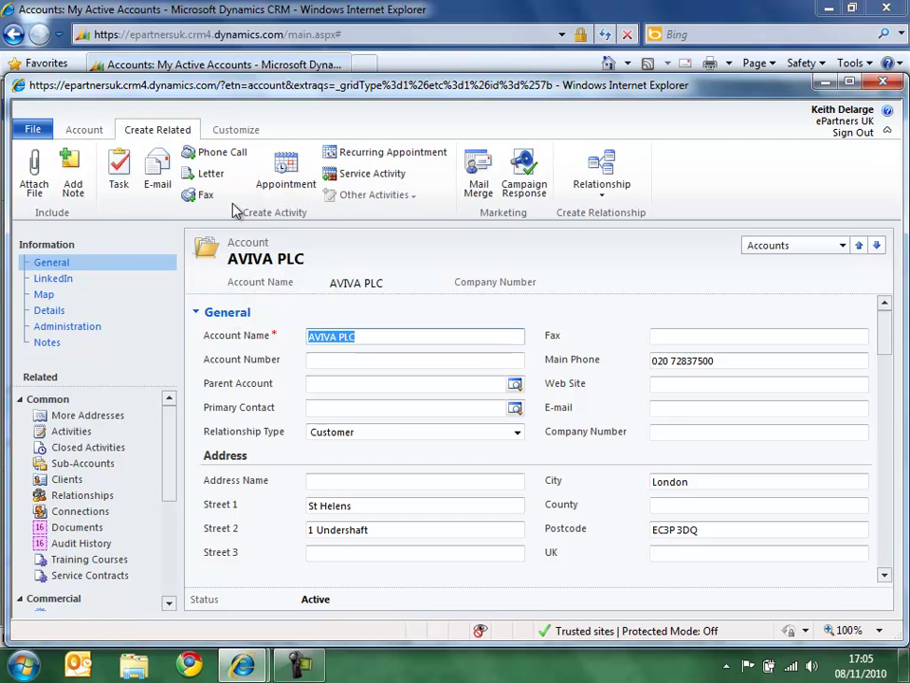
pyautogui.click(220, 153)
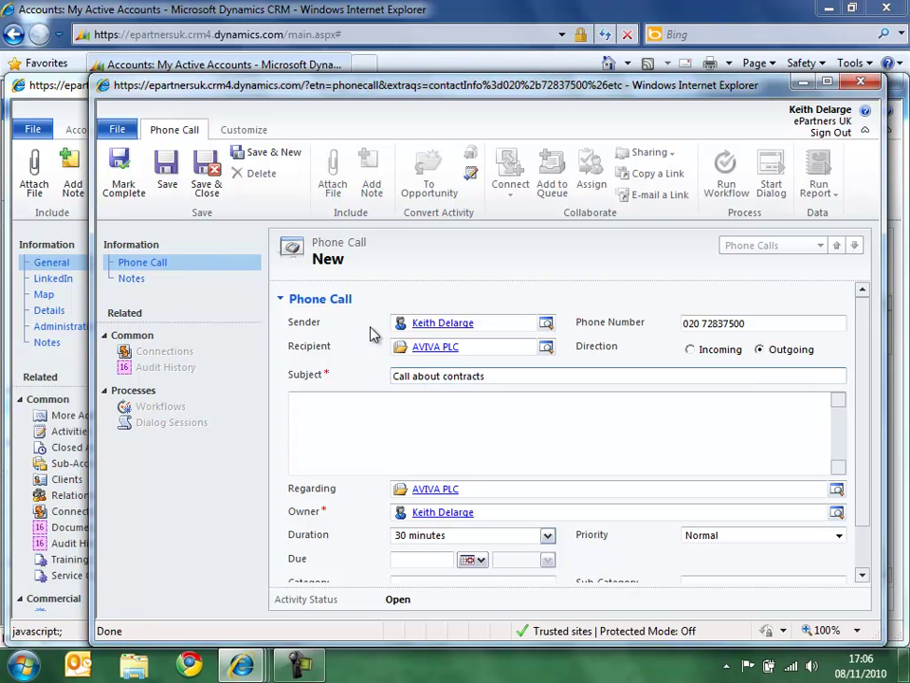
pyautogui.click(131, 182)
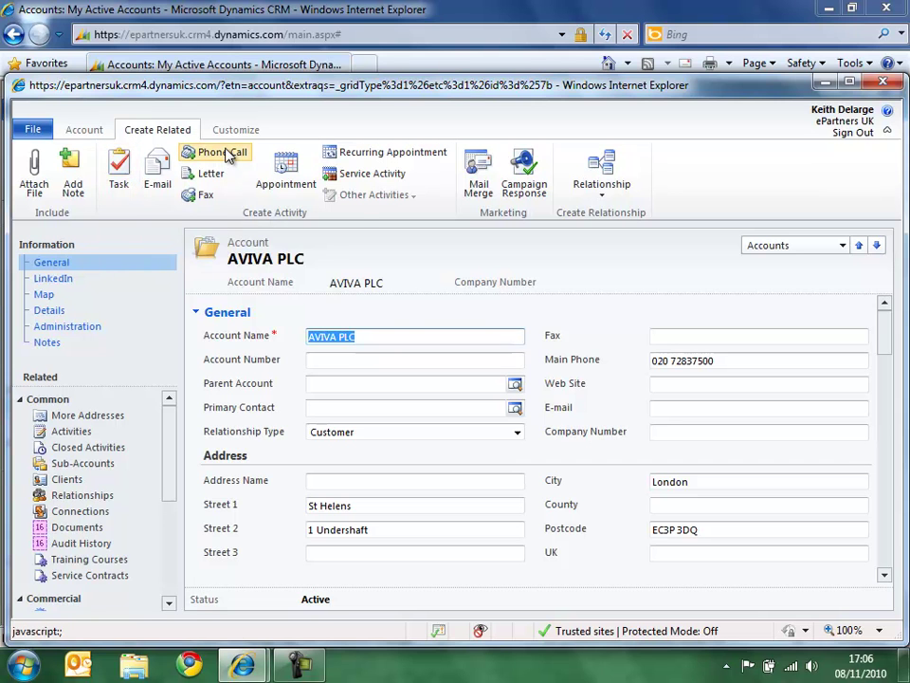
# Create and save an AVIVA PLC phone call 'Call about presentation' due 12/11/2010
pyautogui.click(228, 157)
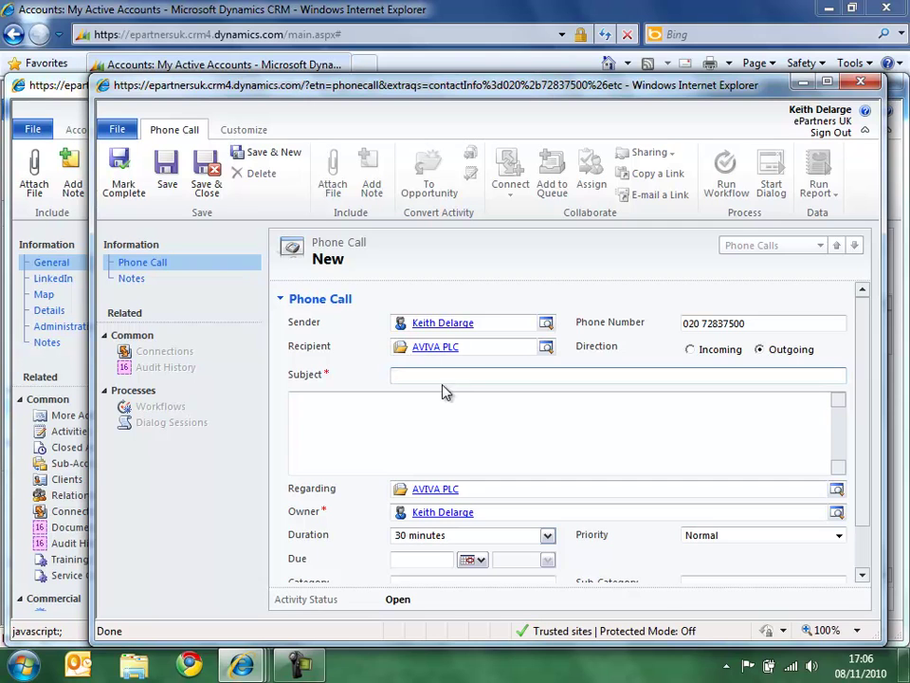
pyautogui.write('Call ')
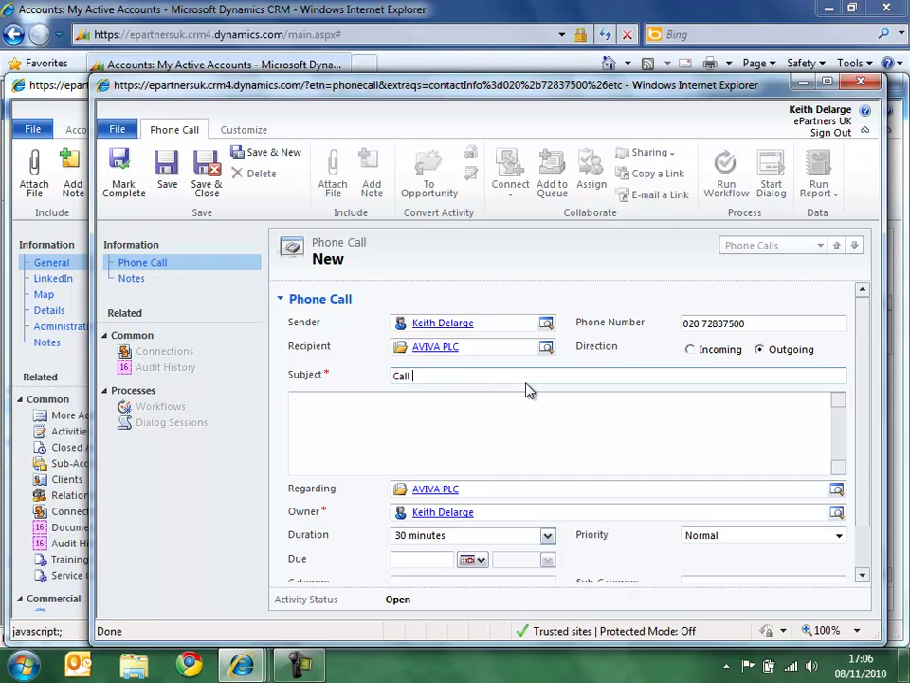
pyautogui.write('about presentation')
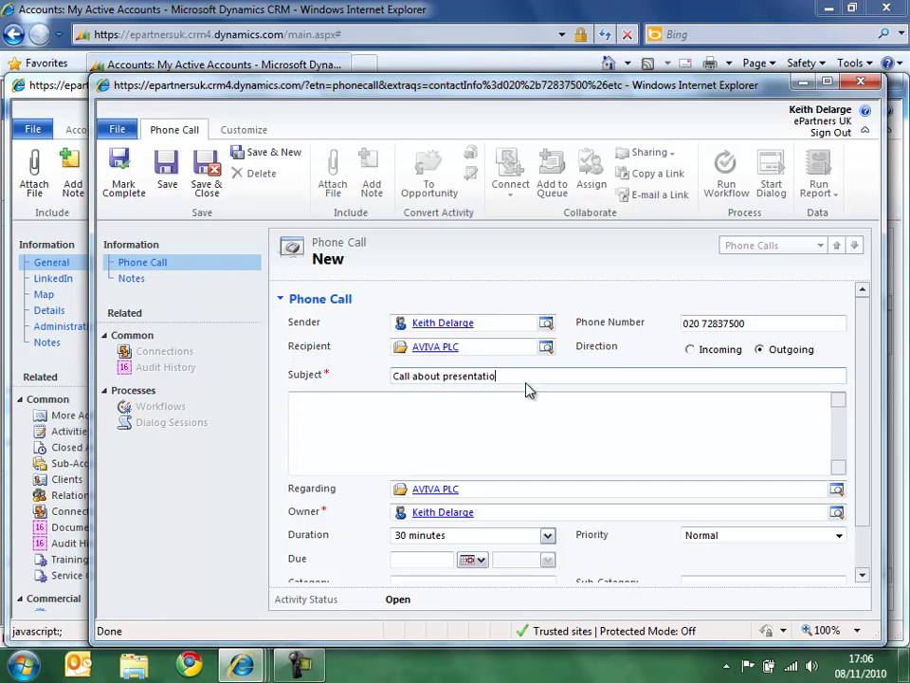
pyautogui.click(472, 561)
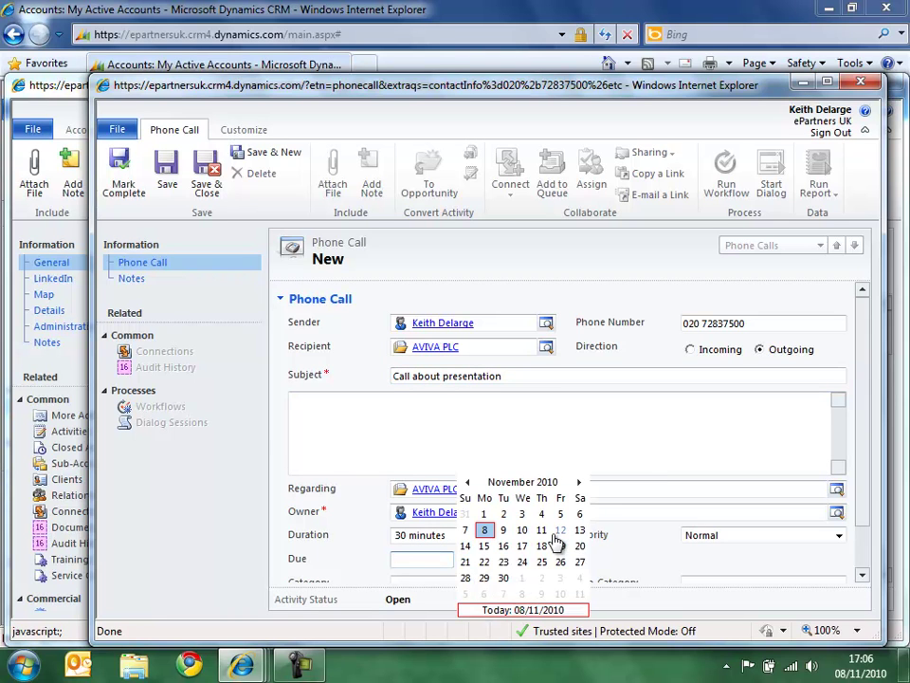
pyautogui.click(560, 530)
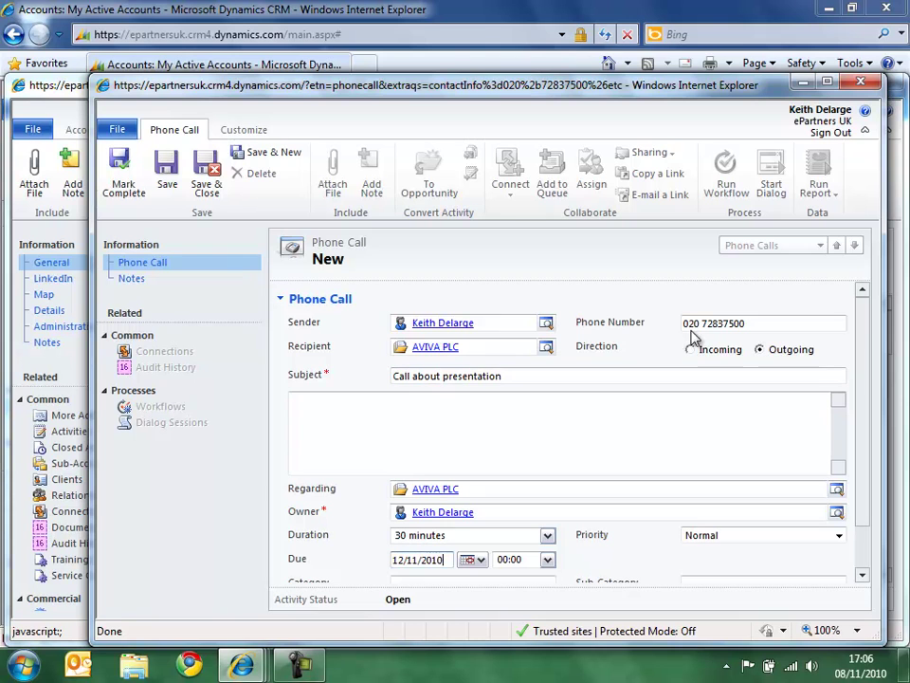
pyautogui.click(167, 188)
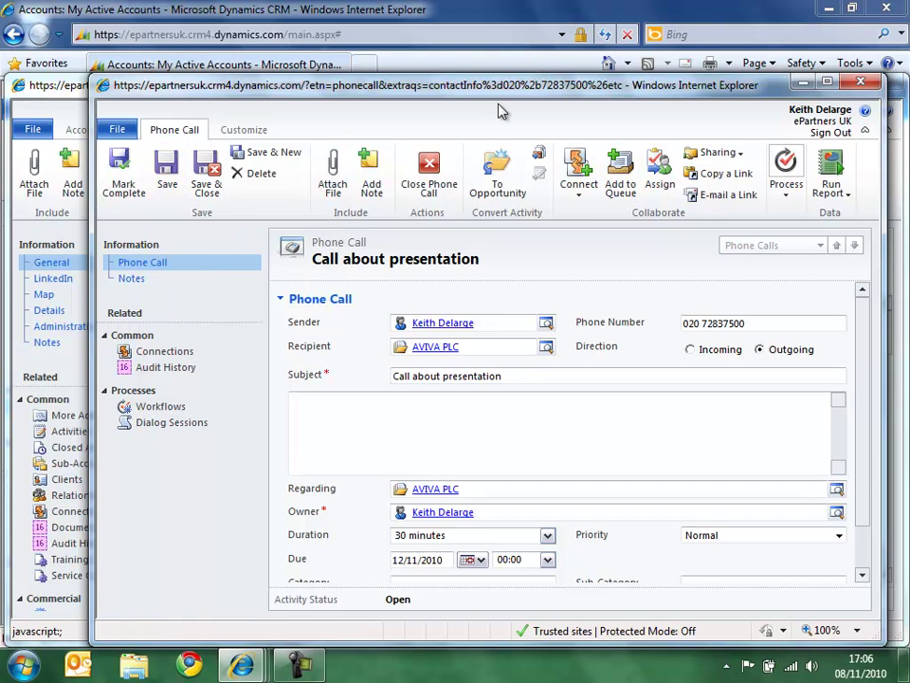
# Close the phone call, review the account's closed and open activities, then close the account
pyautogui.click(861, 82)
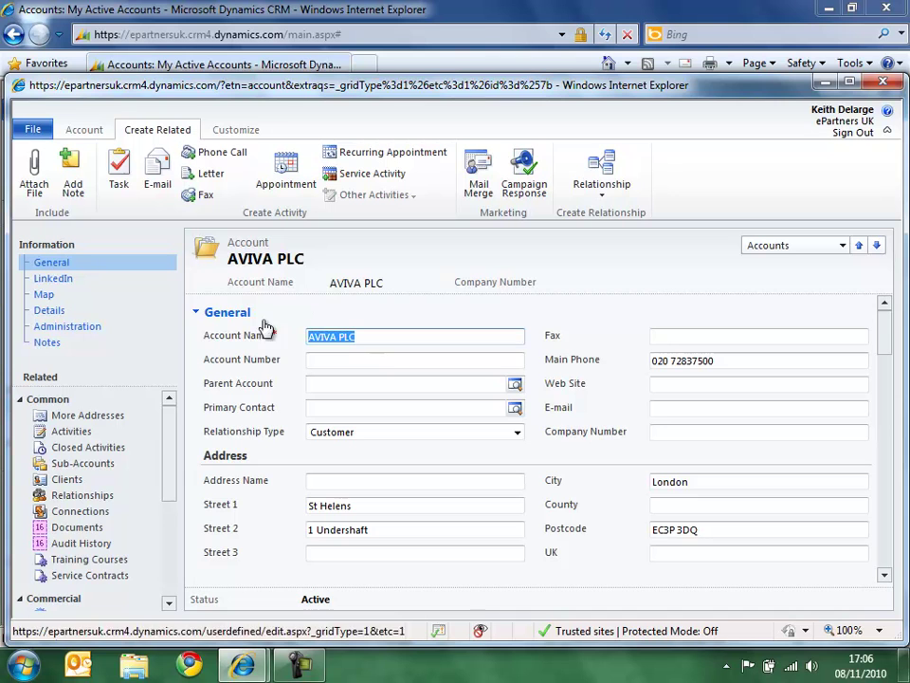
pyautogui.click(100, 446)
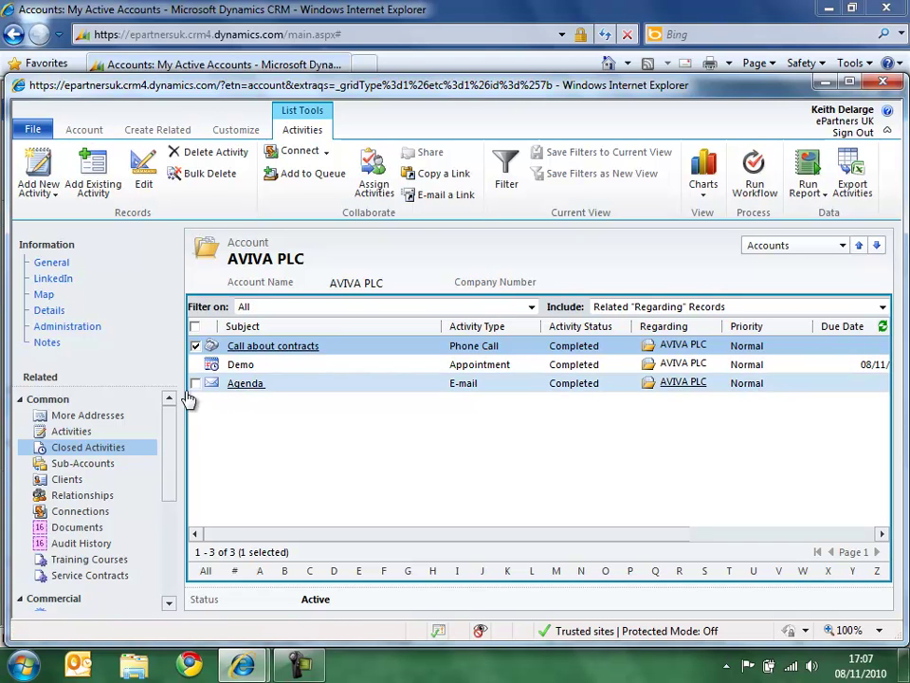
pyautogui.click(65, 432)
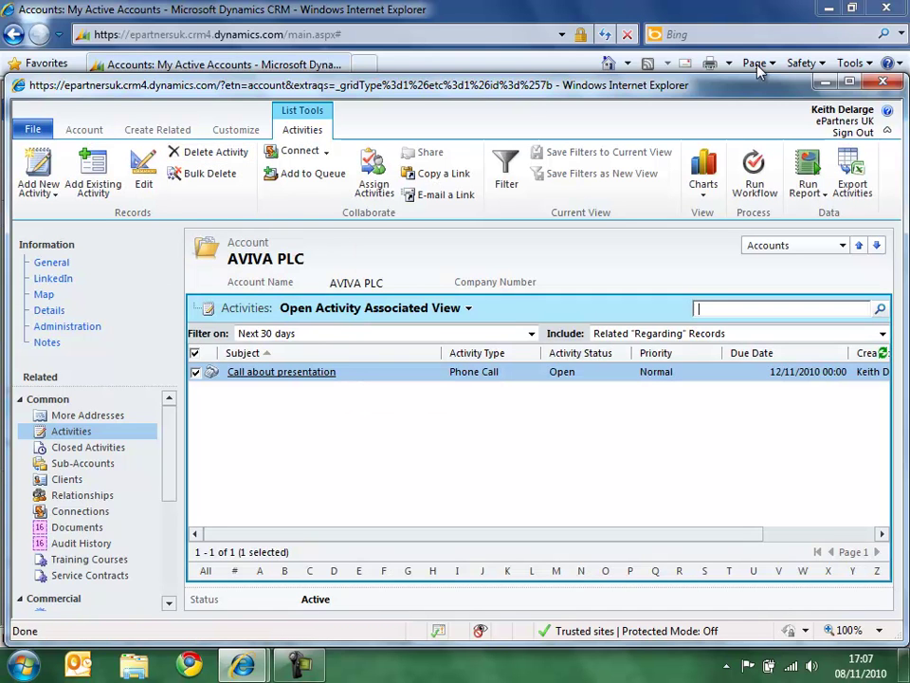
pyautogui.click(883, 82)
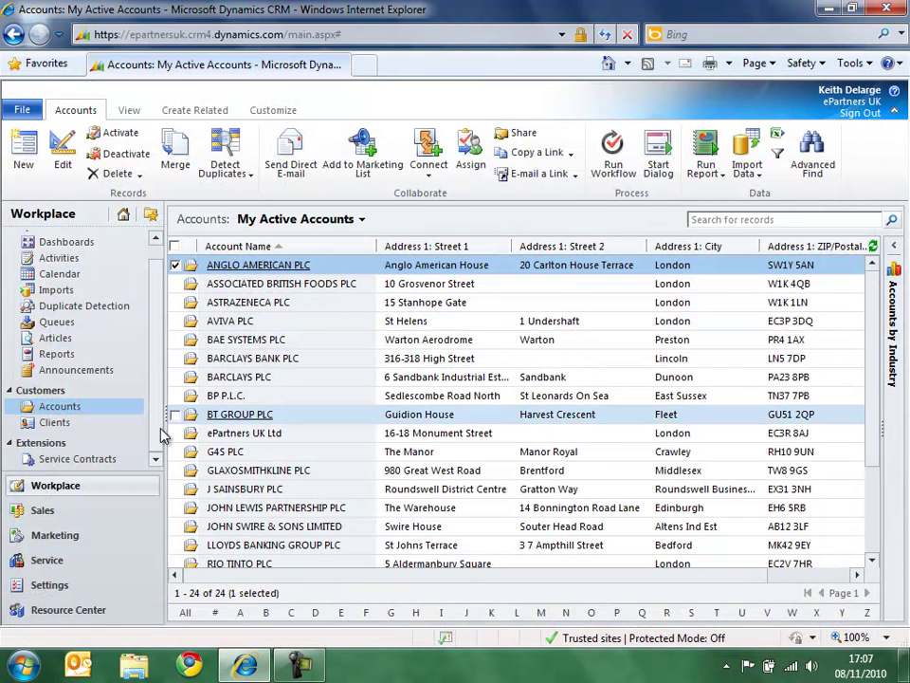
# Open the Q4 Phone Calls goal from Sales > Goals and recalculate its rolled-up data
pyautogui.click(83, 513)
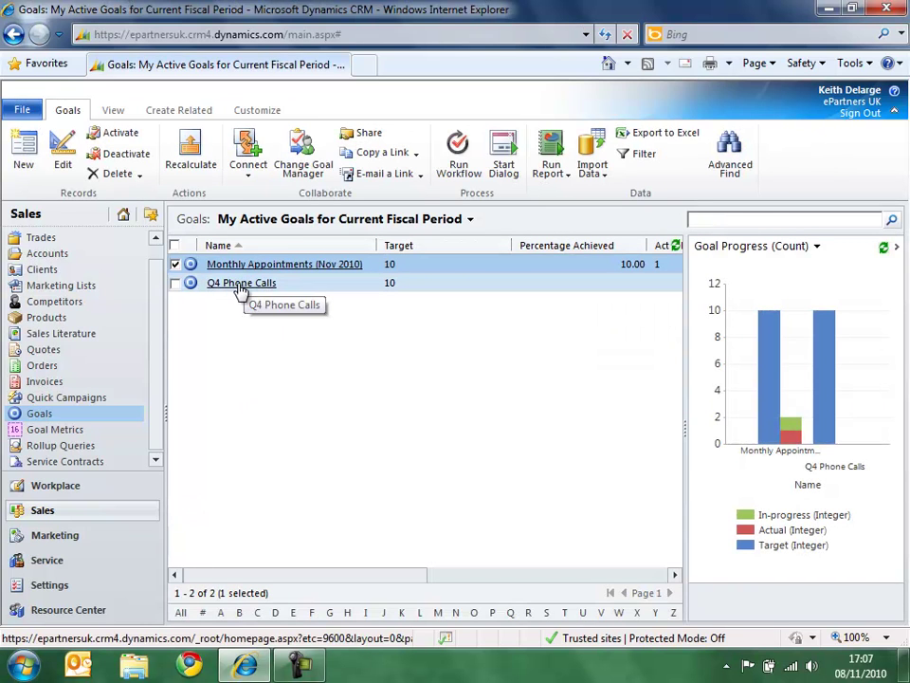
pyautogui.click(240, 284)
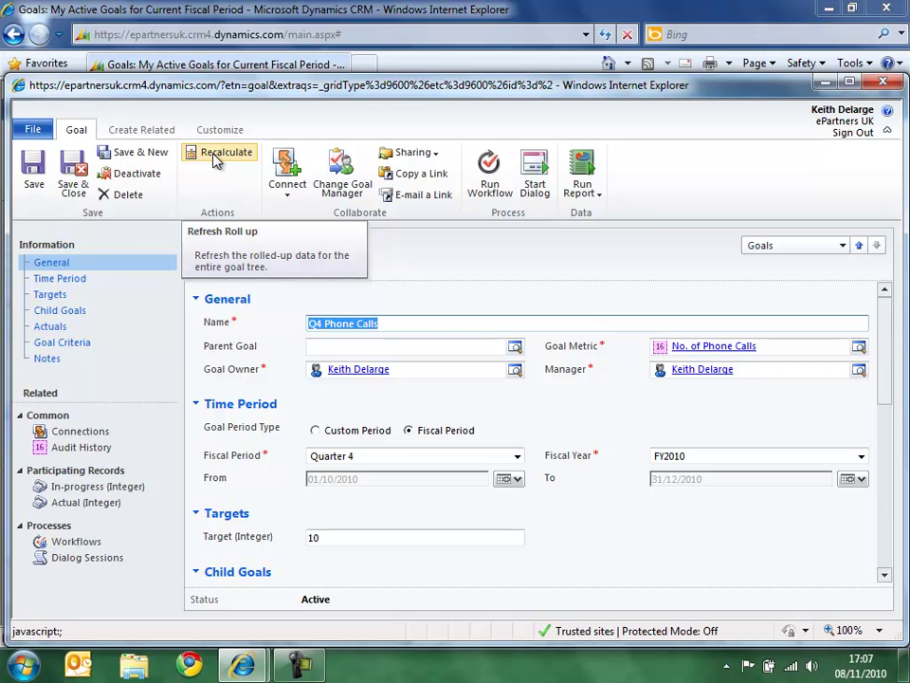
pyautogui.click(214, 155)
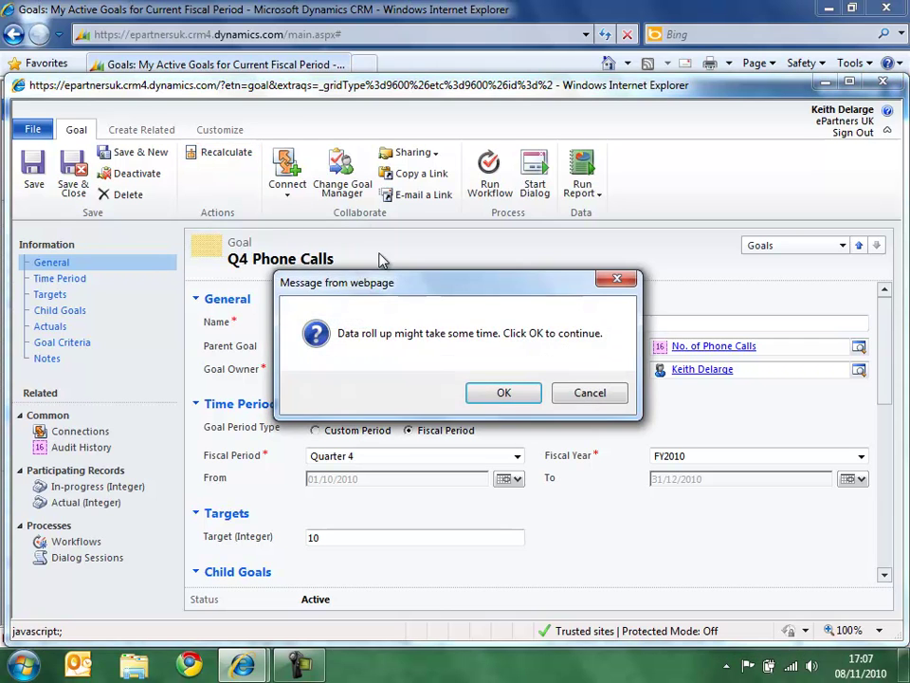
pyautogui.click(503, 393)
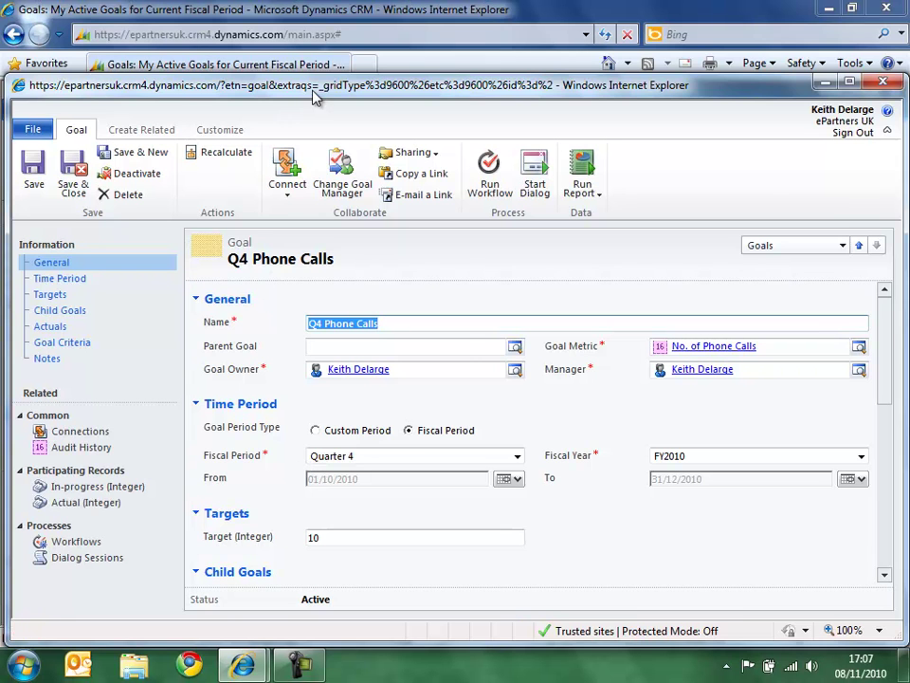
# Maximize the goal, check Actual (Integer) 1 and In-progress (Integer) 1, and list its in-progress call
pyautogui.doubleClick(241, 83)
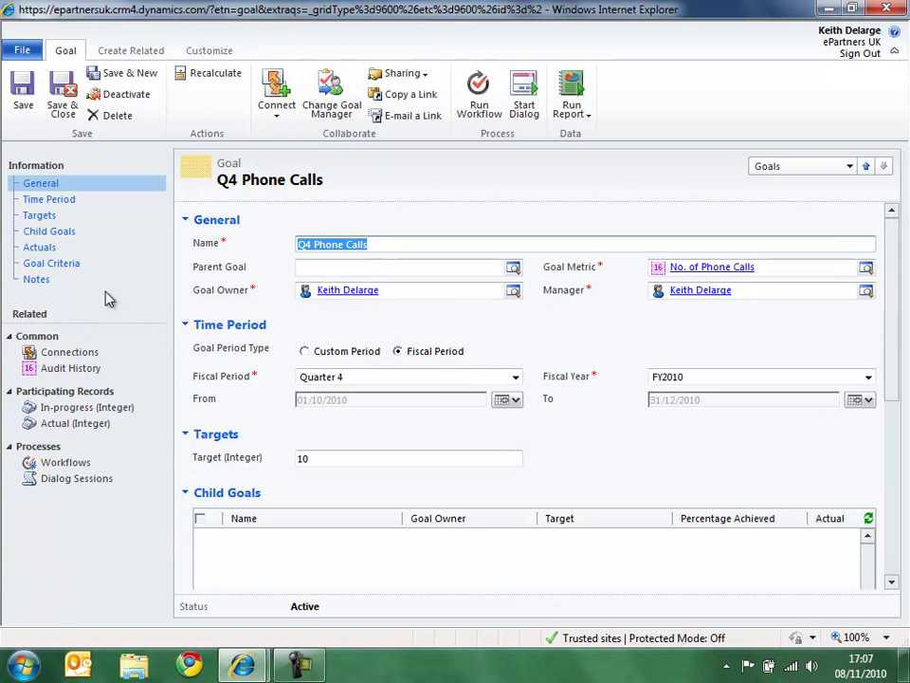
pyautogui.click(71, 251)
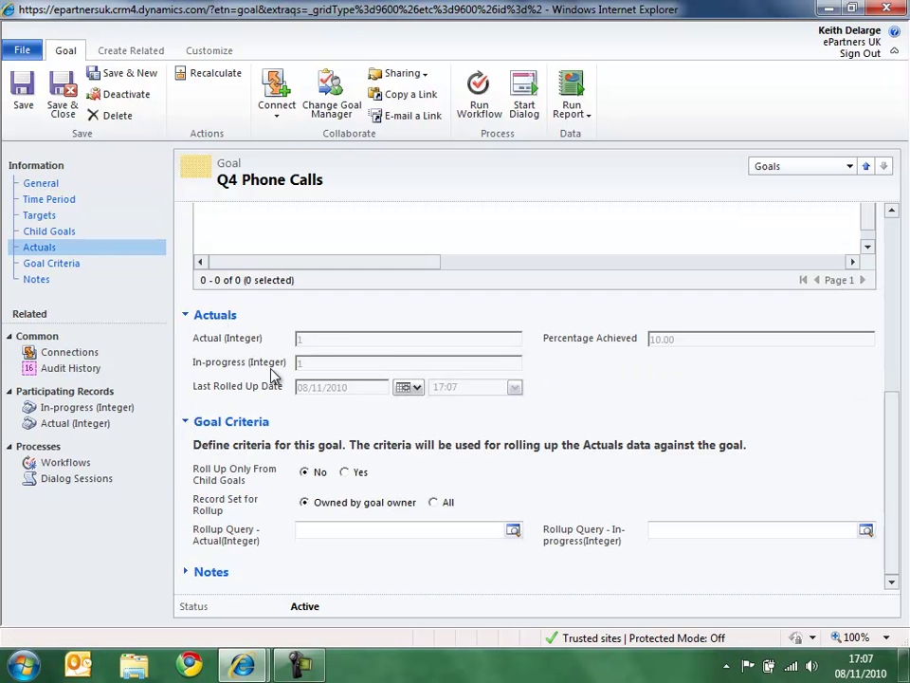
pyautogui.doubleClick(313, 341)
pyautogui.doubleClick(336, 368)
pyautogui.click(663, 339)
pyautogui.click(82, 414)
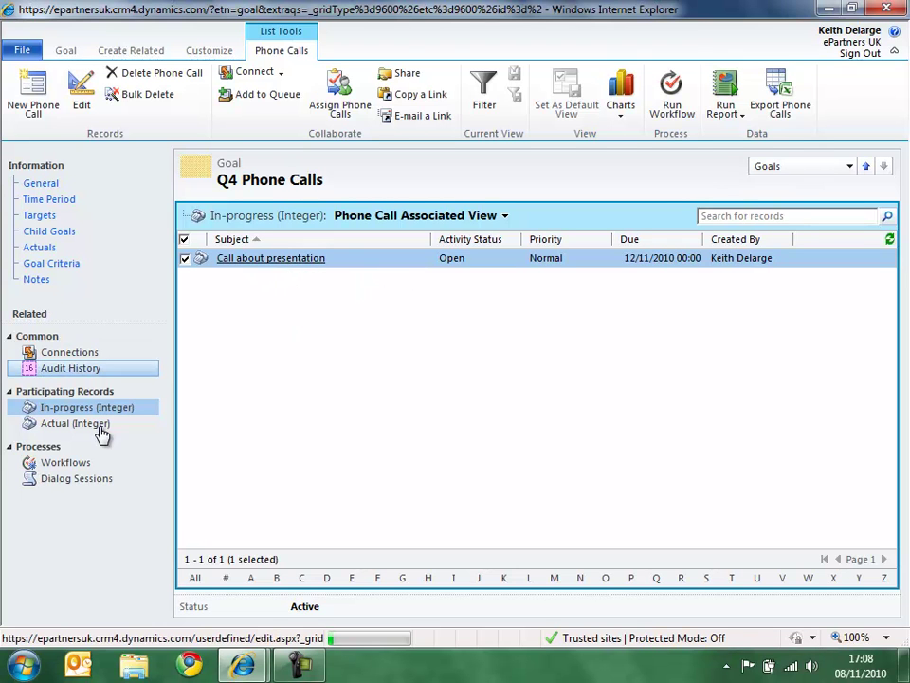
# View Call about contracts in the goal's Actual (Integer) list, close it, and return to the Goal form
pyautogui.click(155, 430)
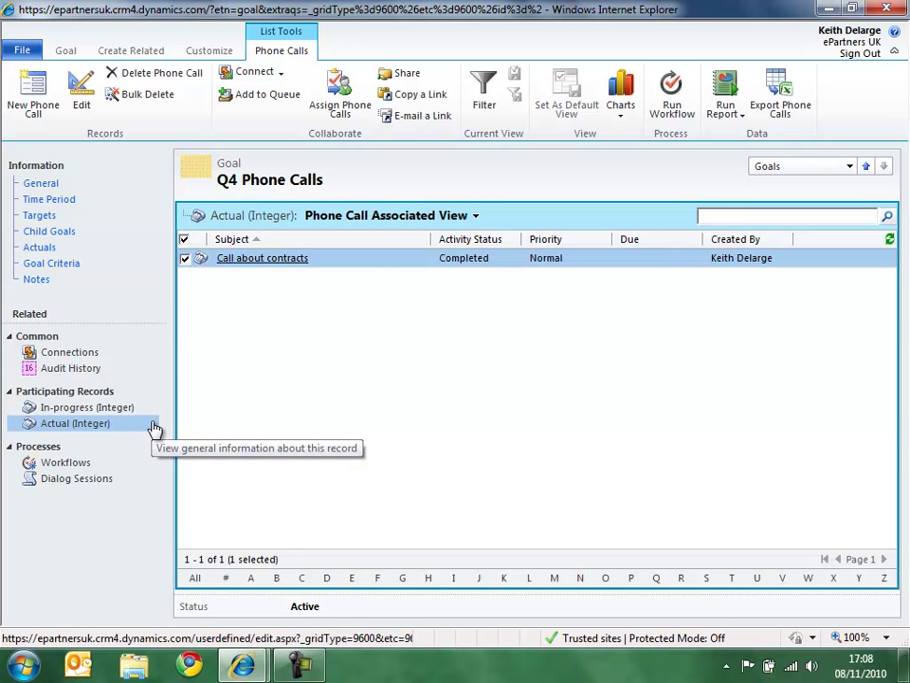
pyautogui.click(277, 259)
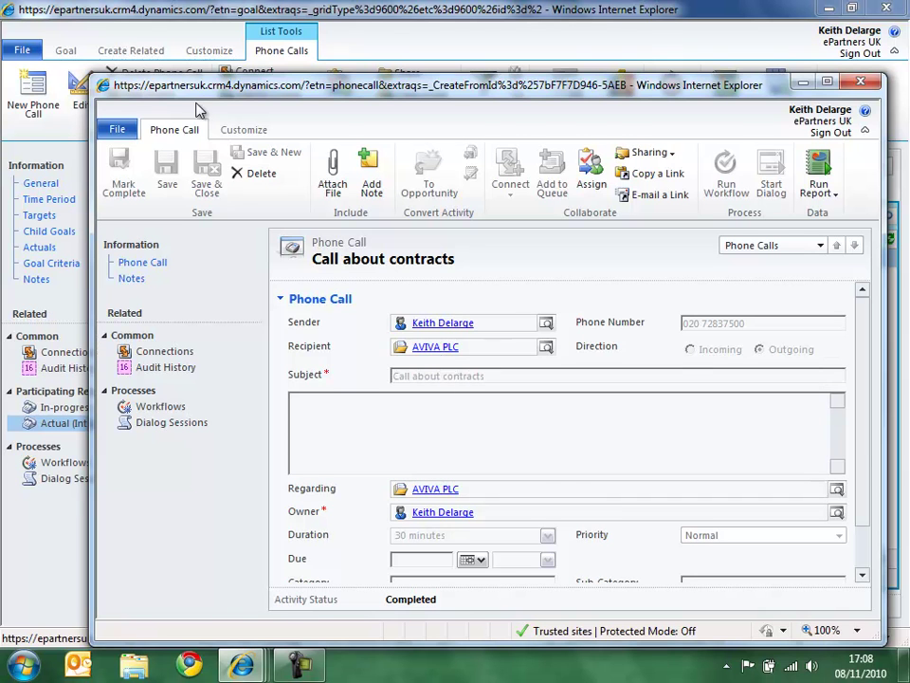
pyautogui.doubleClick(103, 87)
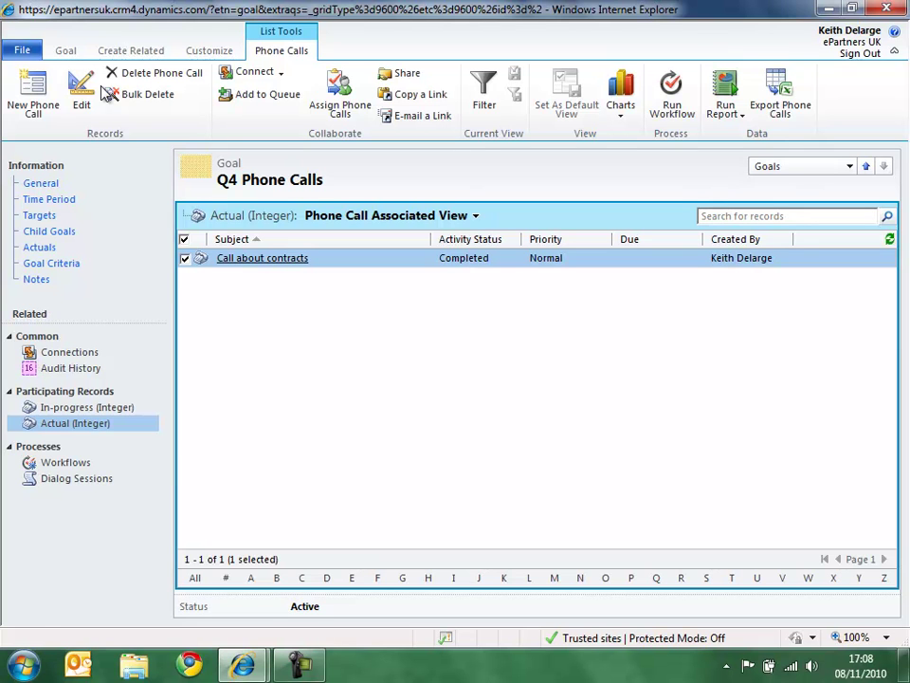
pyautogui.click(66, 52)
# Save and close the goal, then refresh and widen the Goal Progress chart to show Q4 Phone Calls (target 10, actual 1, in-progress 1)
pyautogui.click(63, 106)
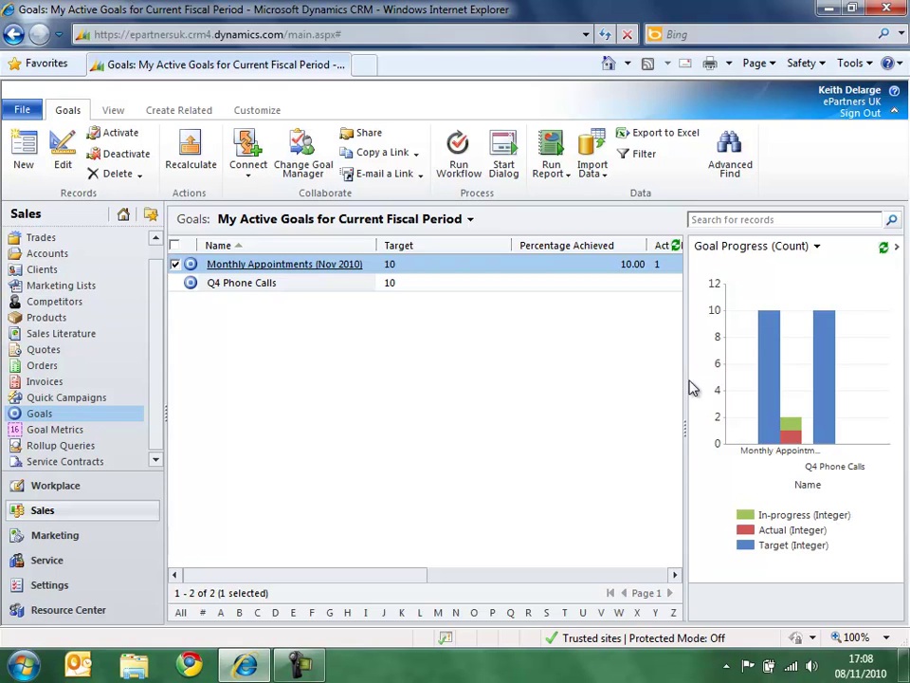
pyautogui.click(884, 248)
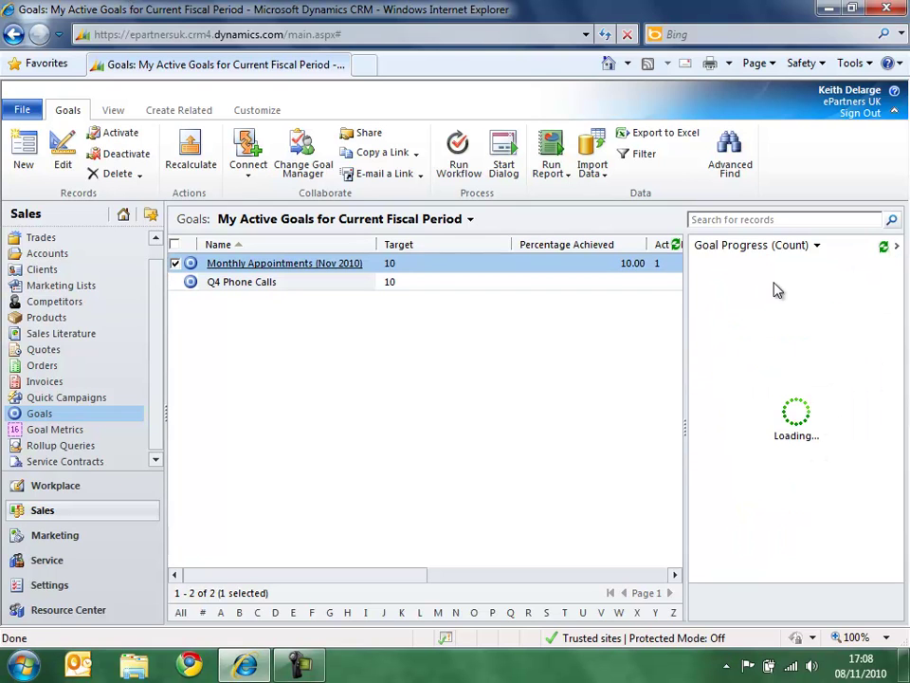
pyautogui.moveTo(686, 426); pyautogui.dragTo(439, 416)
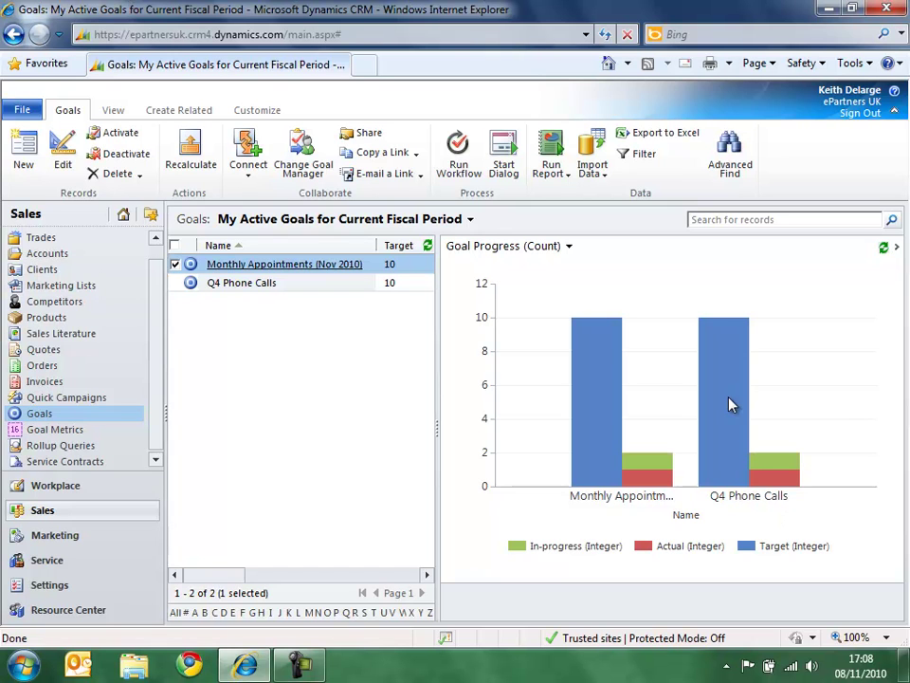
pyautogui.moveTo(729, 401)
pyautogui.moveTo(785, 484)
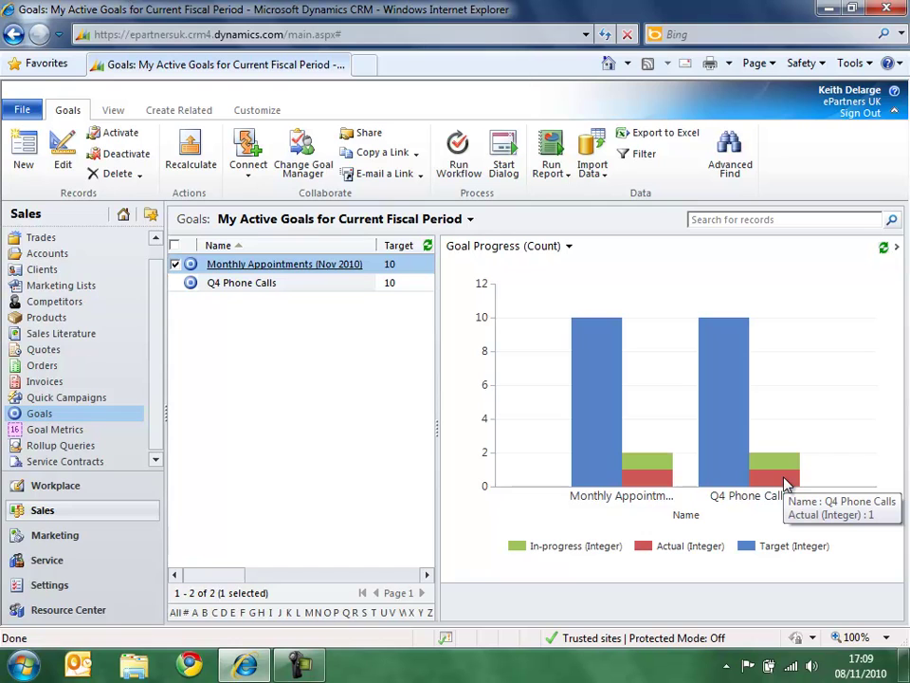